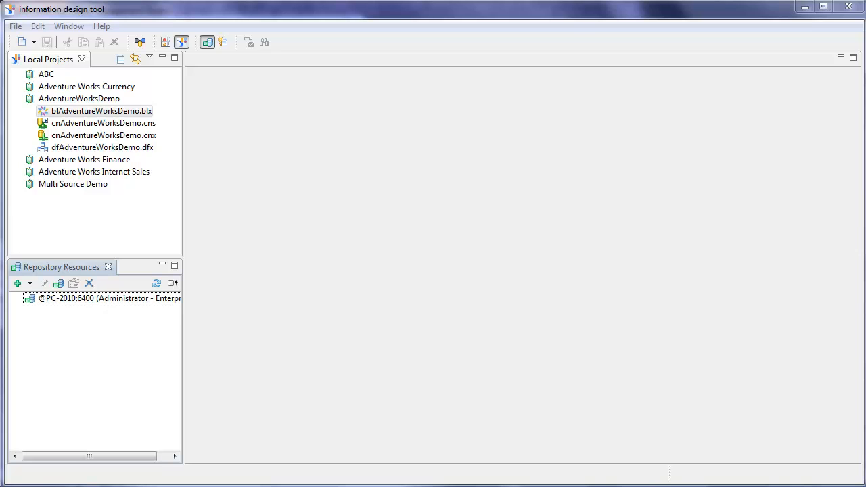
- Run the select distinct SalesTerritoryCountry query on DimSalesTerritory, returning the seven countries
key(alt+Tab)
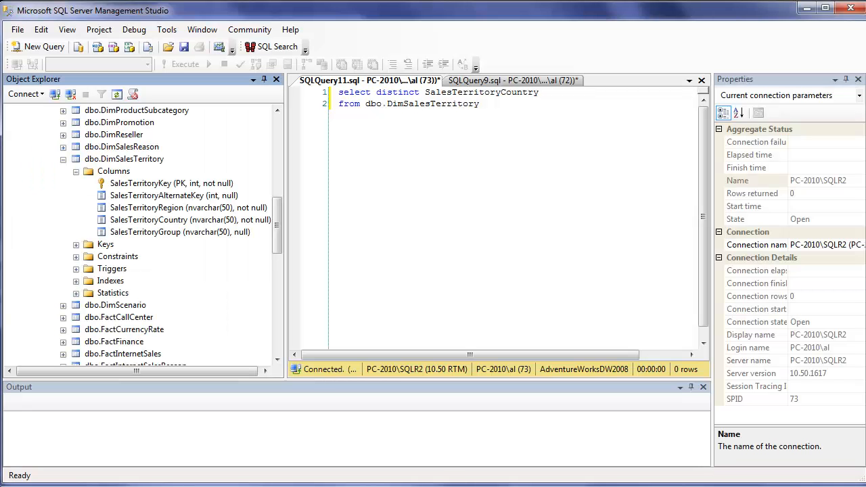
click(161, 159)
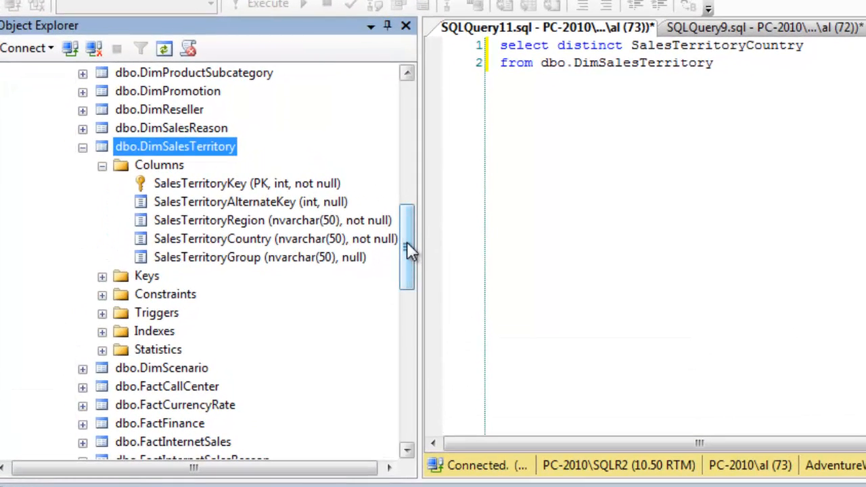
drag(407, 244, 408, 160)
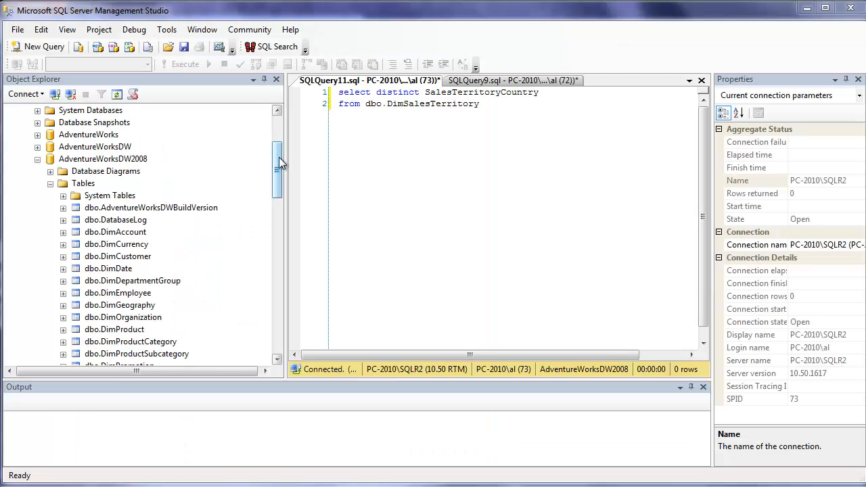
drag(277, 165, 277, 199)
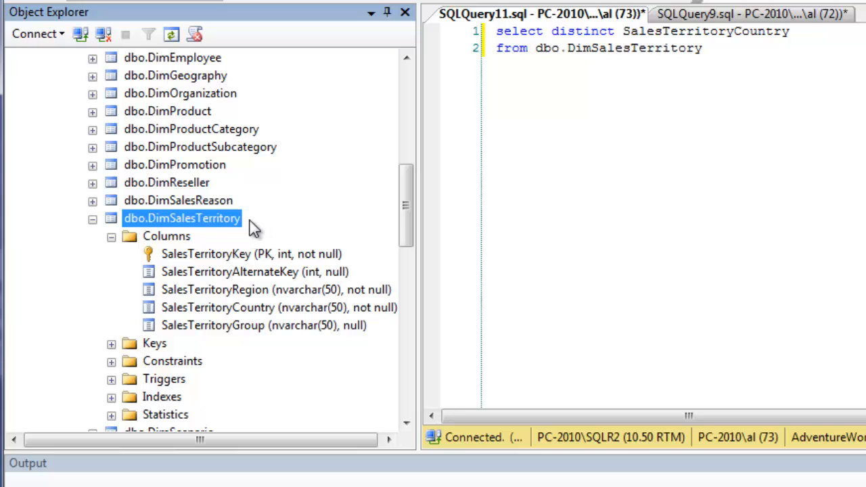
click(564, 118)
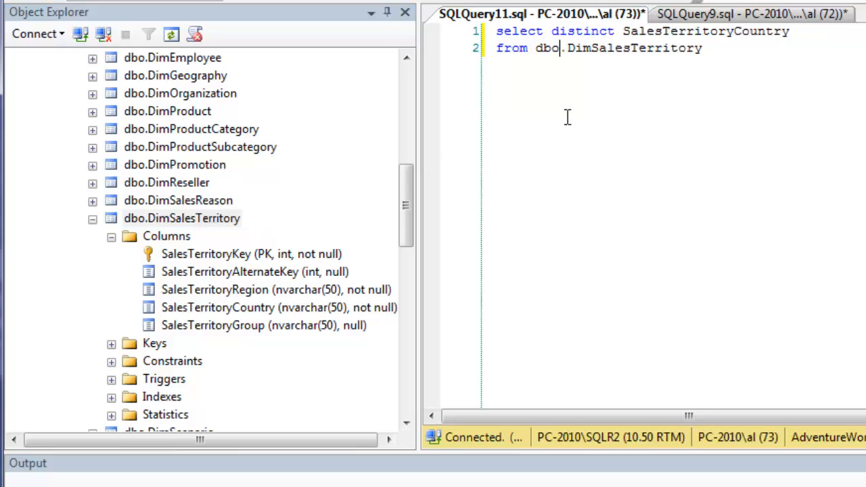
click(824, 33)
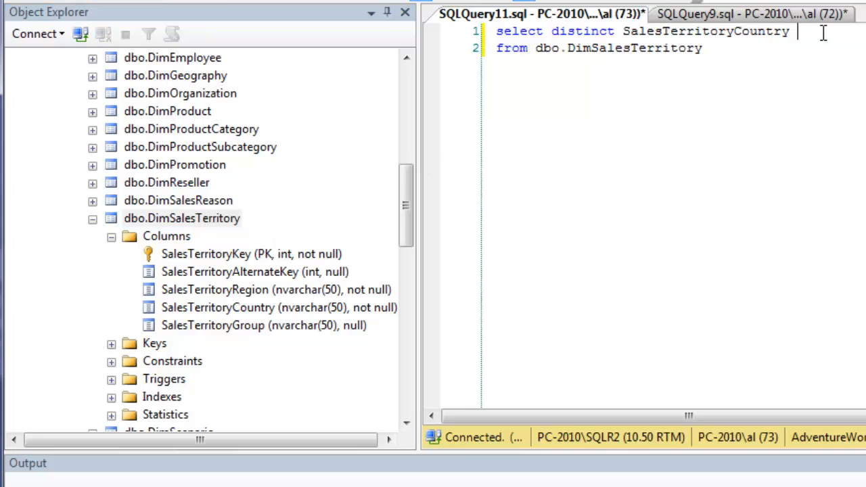
click(257, 1)
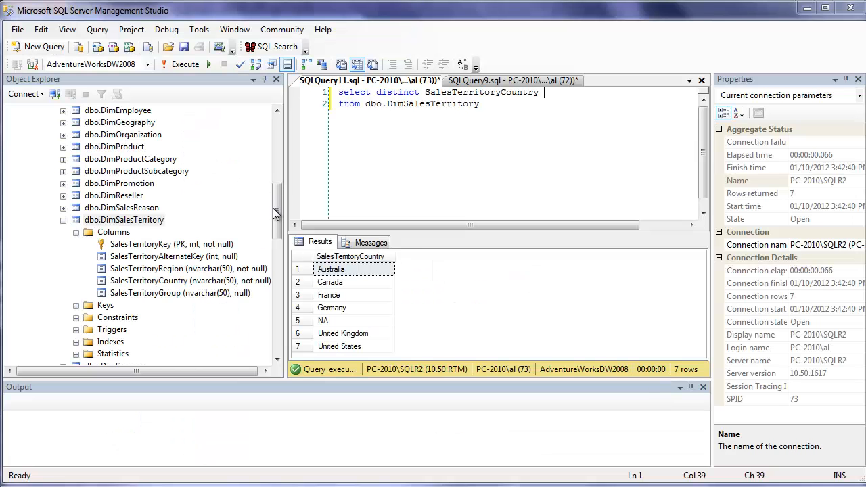
- Show the RowLevelSecurity table and point out the Canadian user mapped to Canada
drag(278, 209, 295, 263)
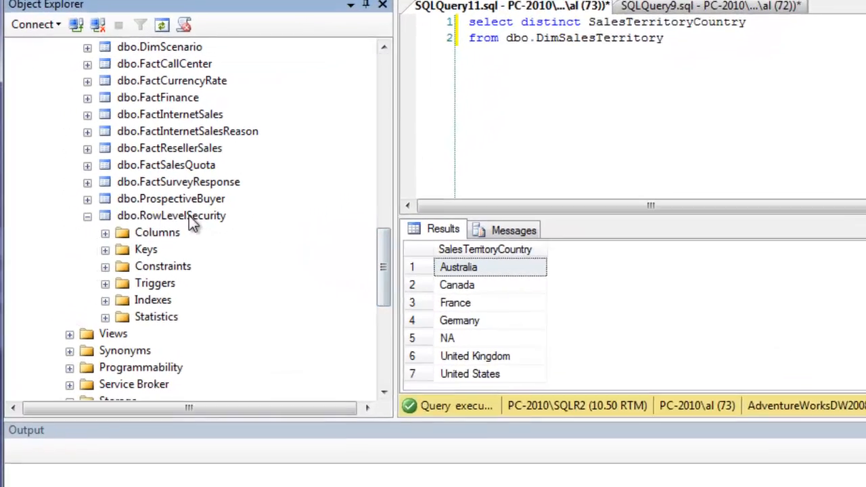
click(139, 257)
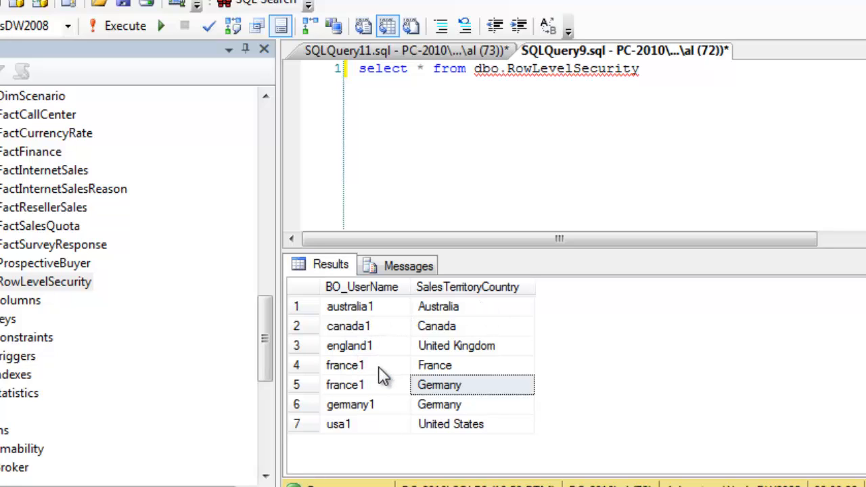
click(381, 331)
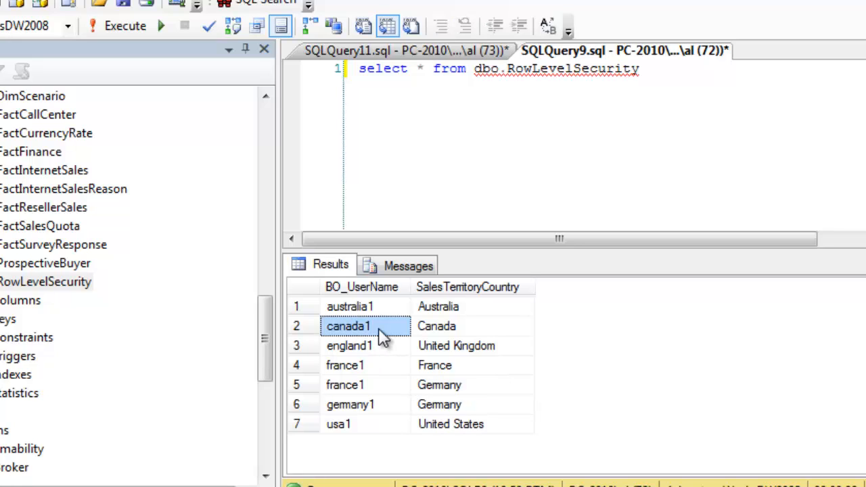
click(475, 330)
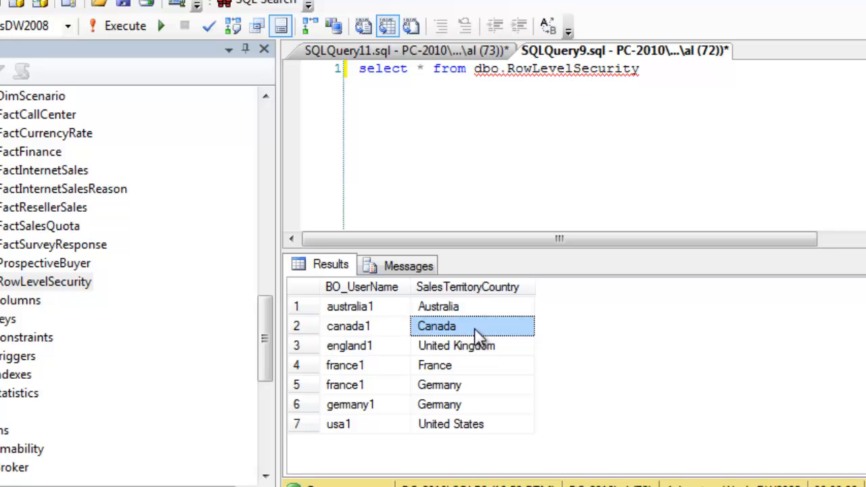
click(374, 327)
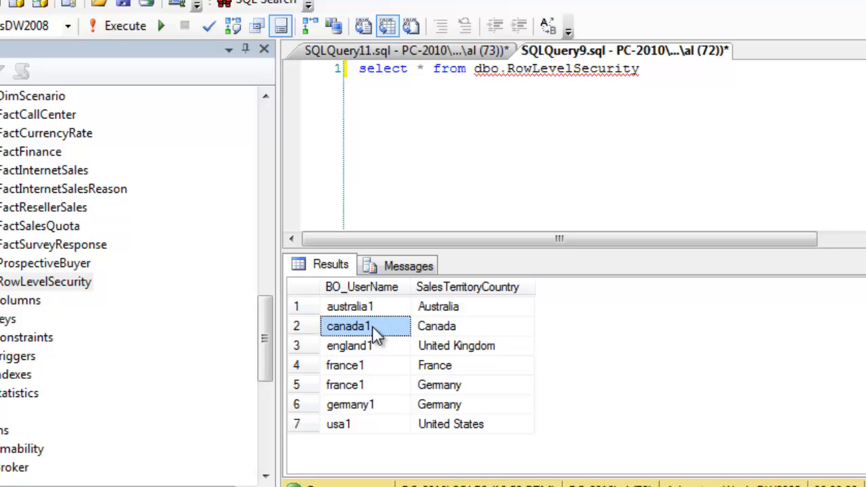
- Point out that the French user appears twice, assigned to both France and Germany
click(370, 366)
click(371, 385)
click(374, 366)
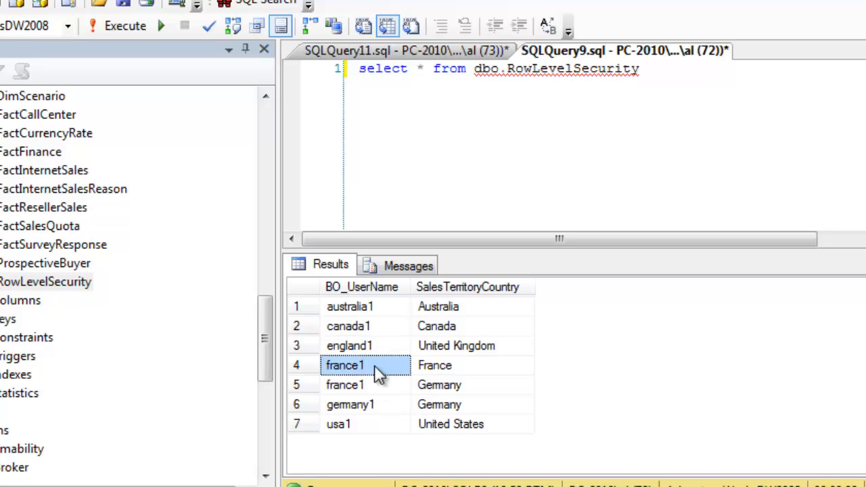
click(465, 367)
click(467, 386)
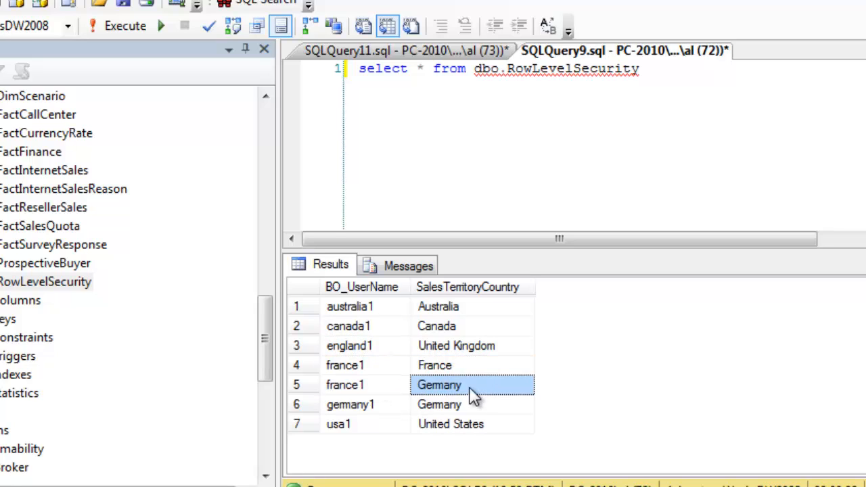
click(376, 366)
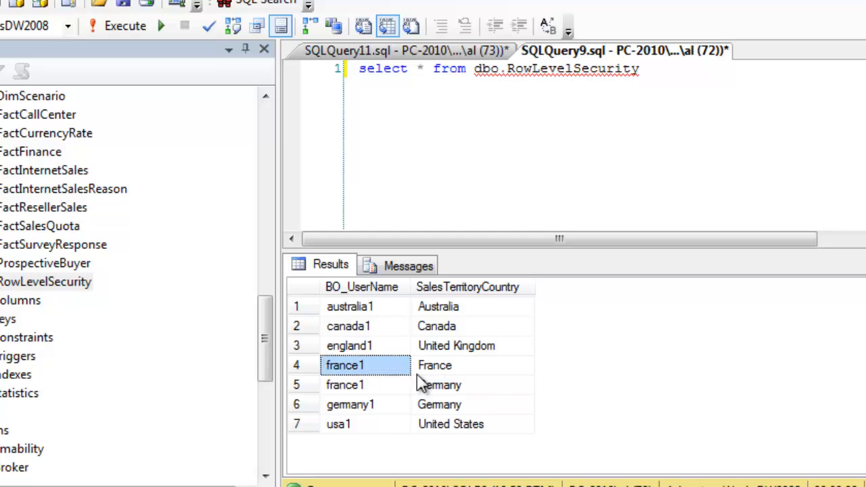
click(396, 385)
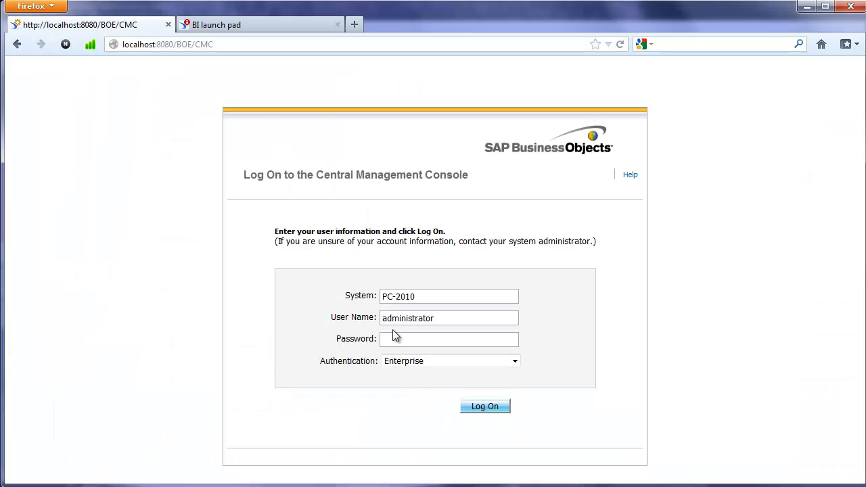
- Enter the Administrator password and log on to the Central Management Console
click(401, 339)
text(••••••••)
key(Return)
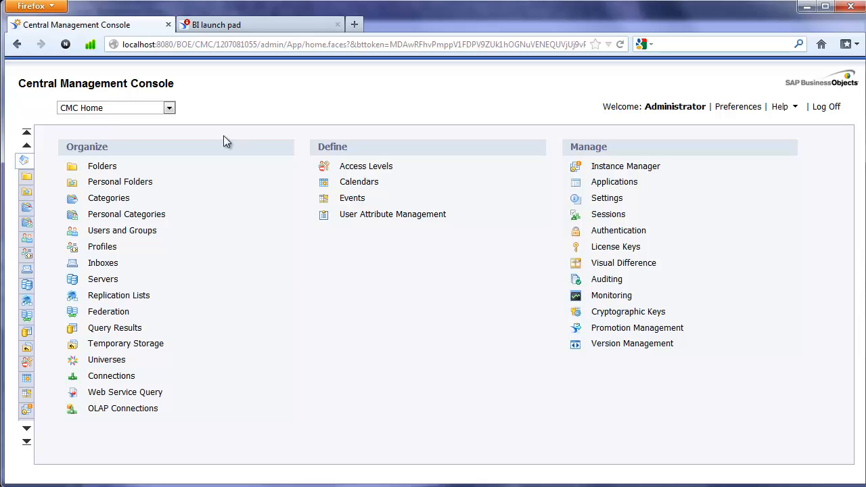
- Go to the Users and Groups area of the CMC
click(170, 108)
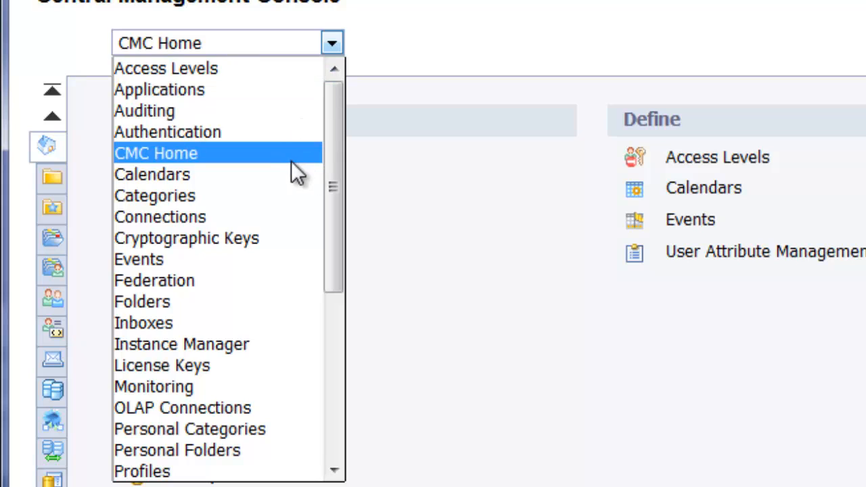
scroll(174, 200, down, 1)
drag(342, 224, 347, 369)
click(218, 403)
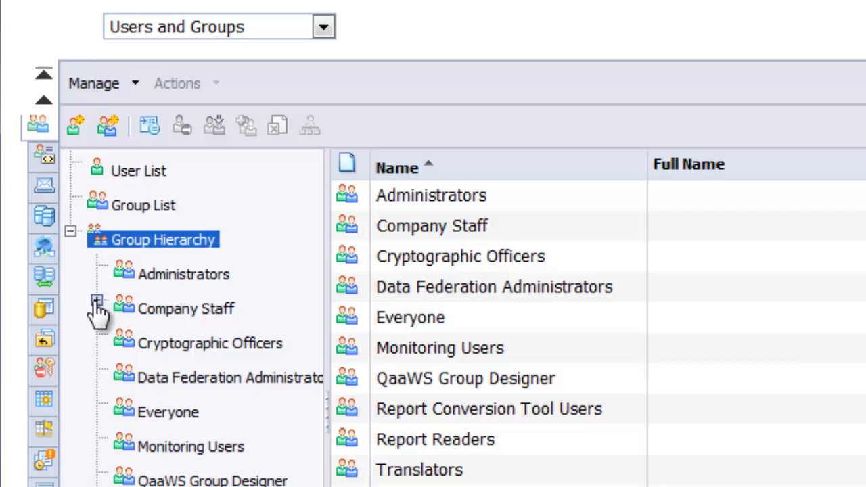
- Expand Company Staff, review the France, Germany and United States groups, then create a Canada group
click(96, 302)
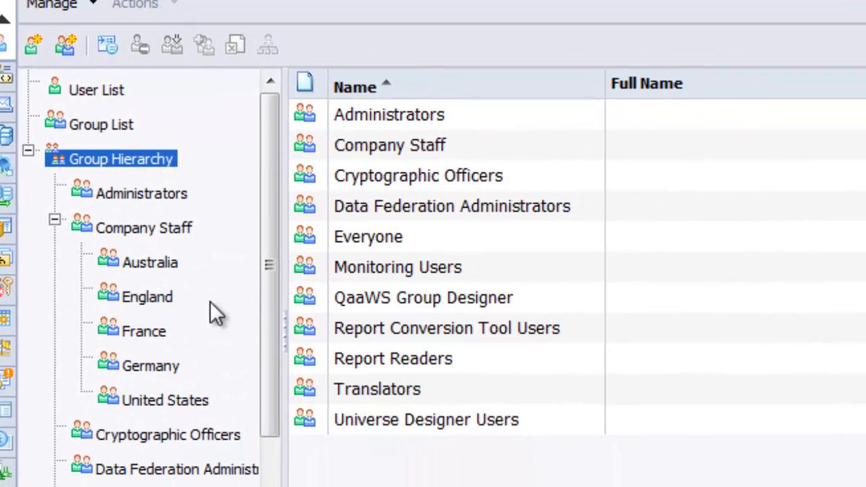
click(140, 337)
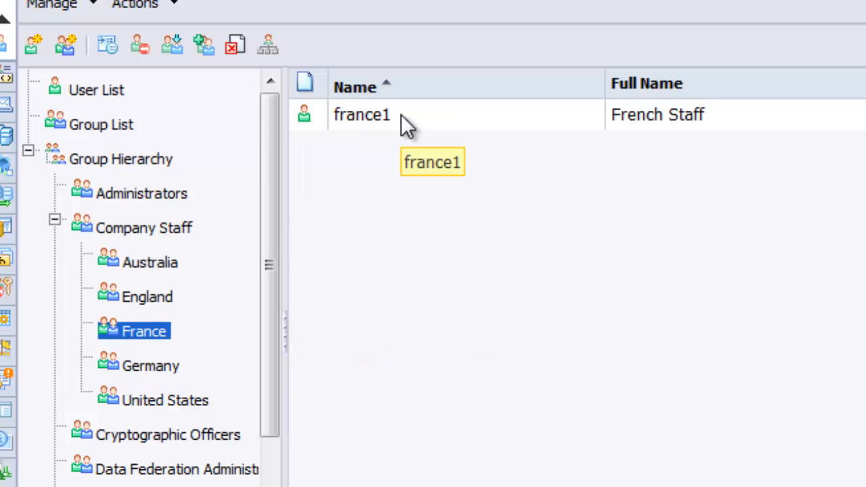
click(153, 371)
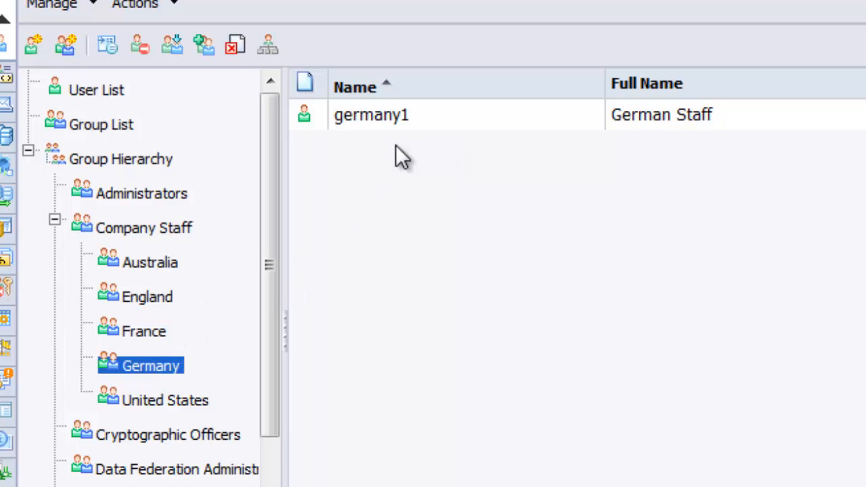
click(173, 398)
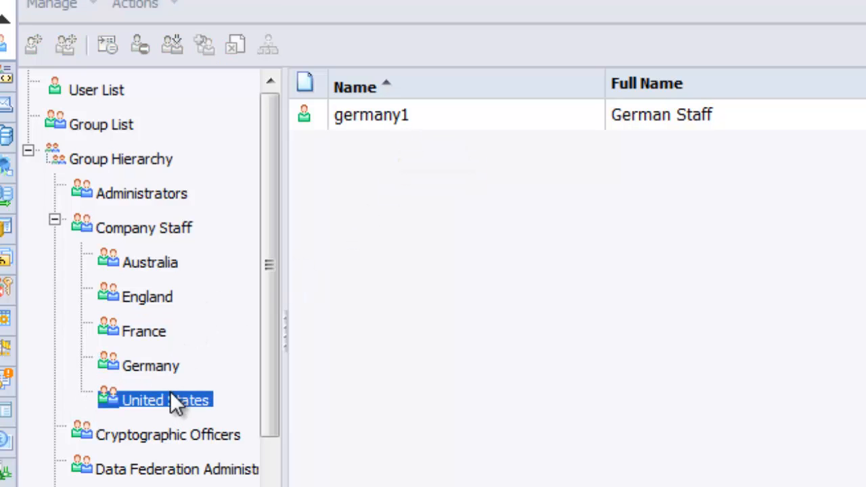
click(150, 233)
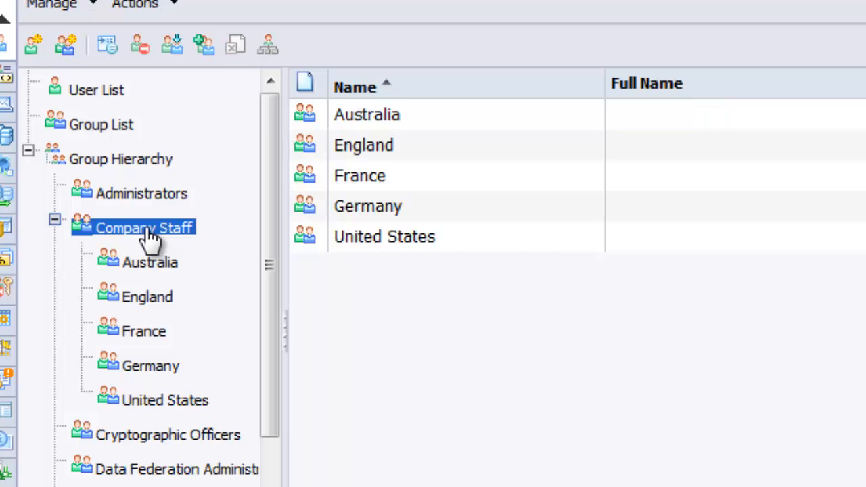
click(64, 52)
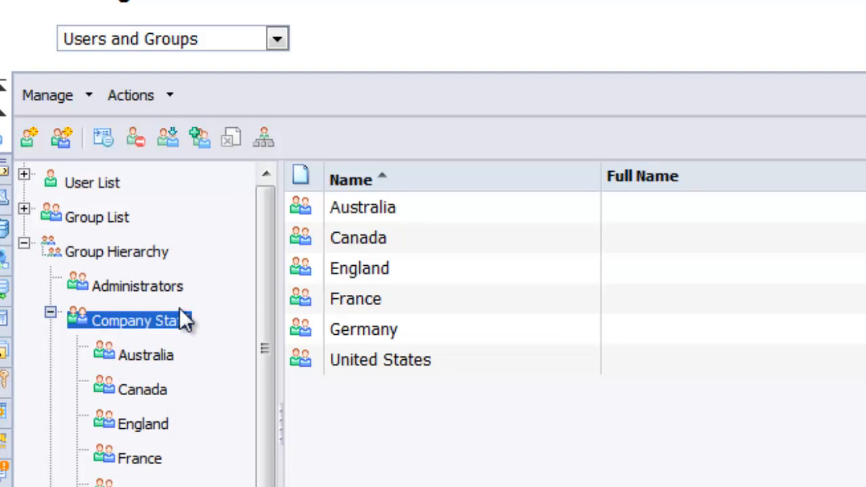
- Add a new Canadian staff user to the Canada group with Password never expires ticked
click(143, 391)
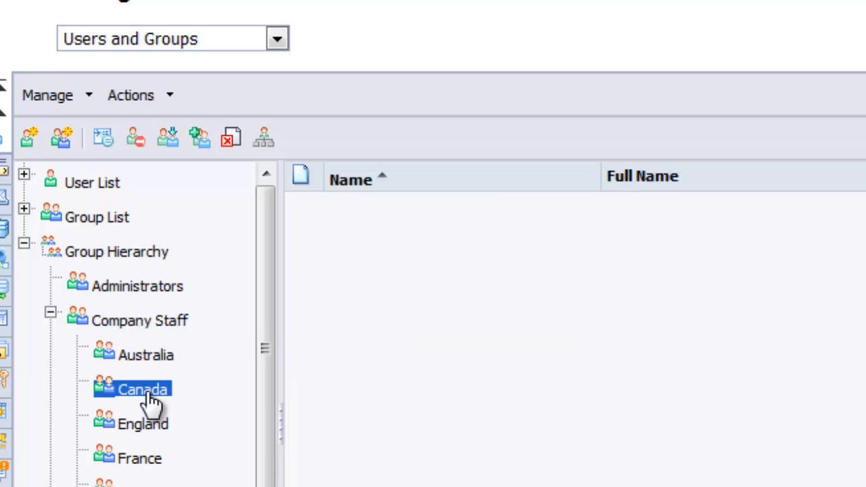
click(29, 139)
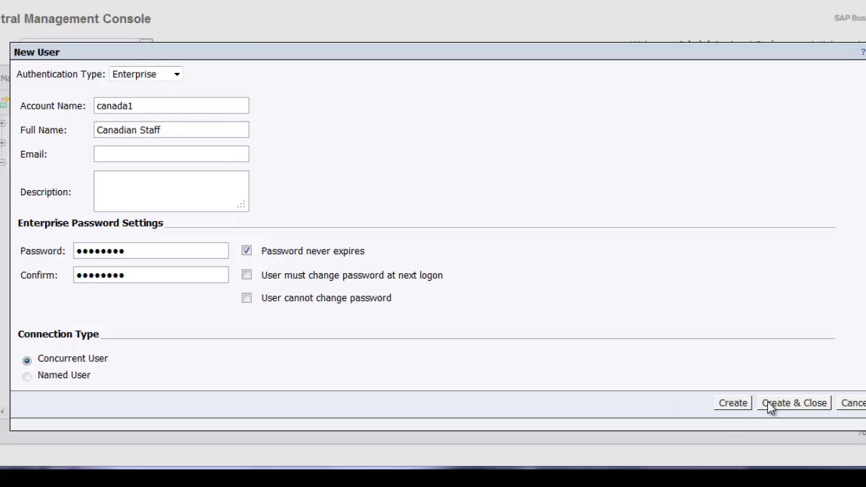
click(787, 408)
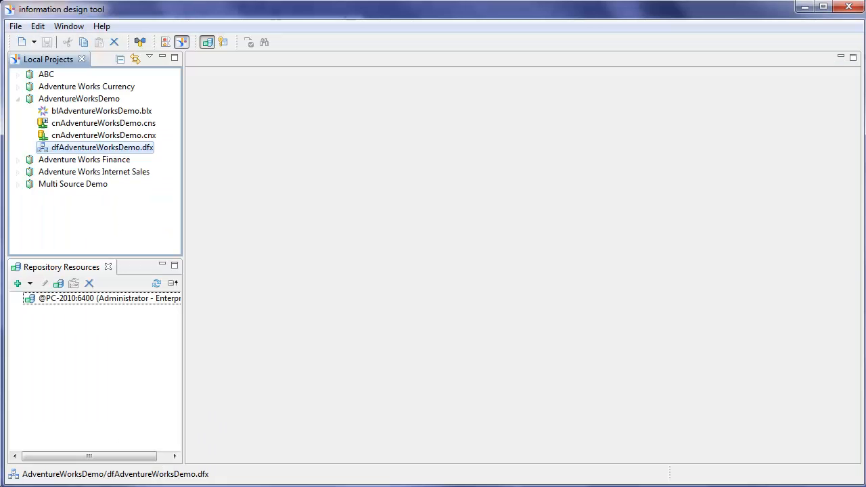
- Open dfAdventureWorksDemo.dfx and scroll the Master diagram to the GeographySalesTerritory table
double_click(135, 148)
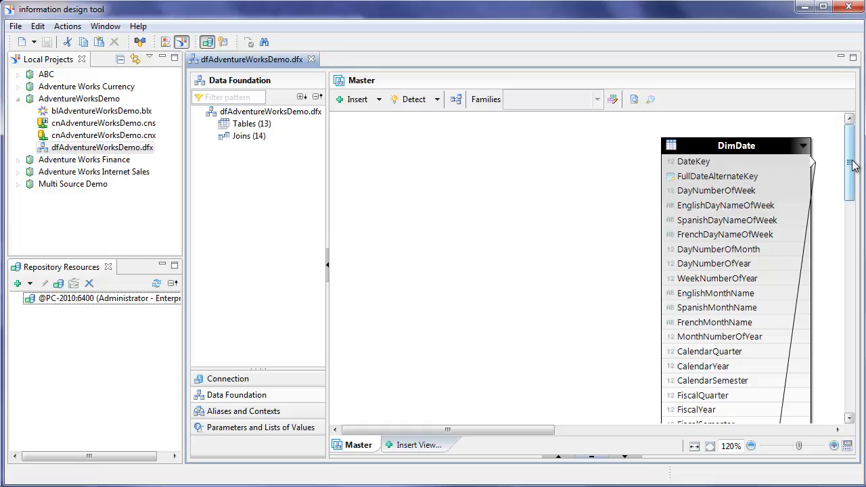
drag(851, 164, 855, 289)
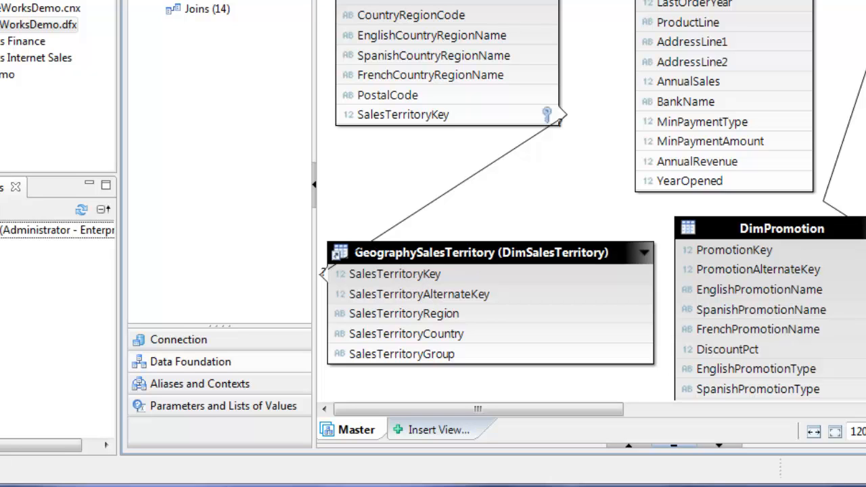
scroll(514, 203, up, 4)
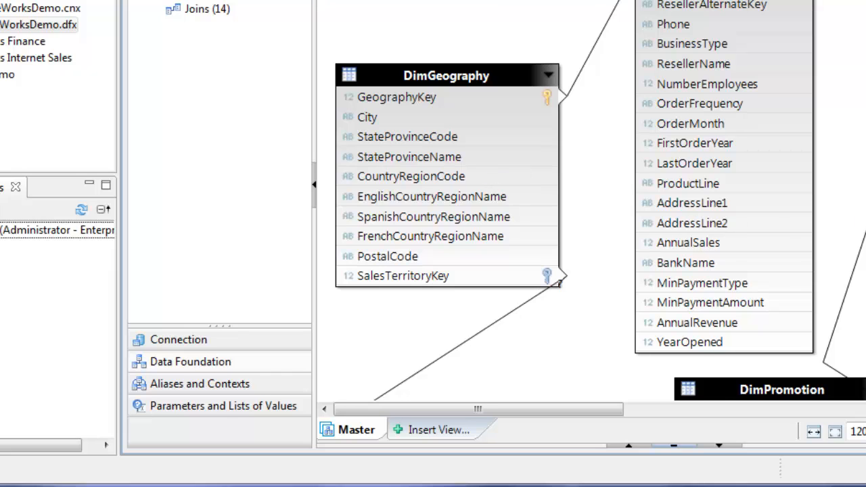
scroll(589, 203, up, 4)
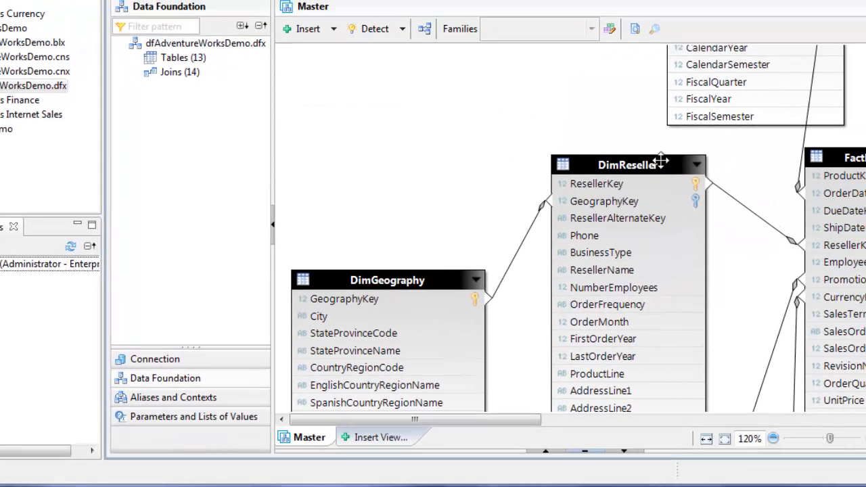
scroll(365, 274, down, 7)
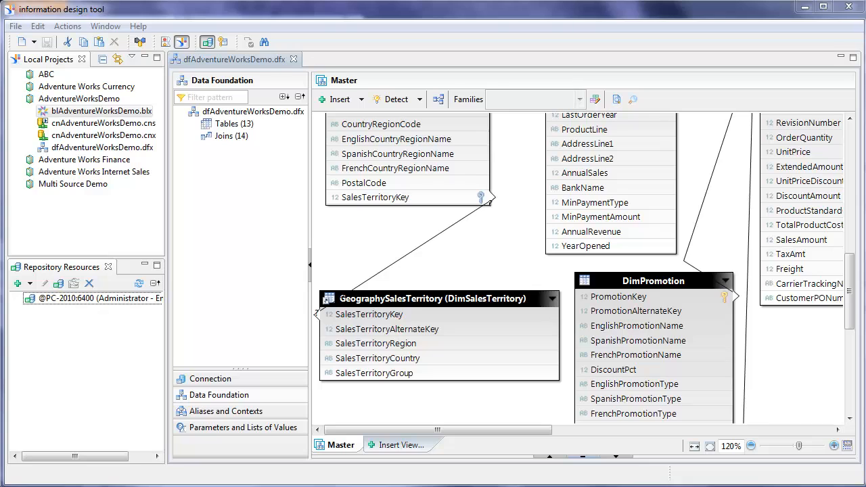
- Open blAdventureWorksDemo.blx in the Security Editor and select the published blAdventureWorksDemo.unx universe
double_click(117, 114)
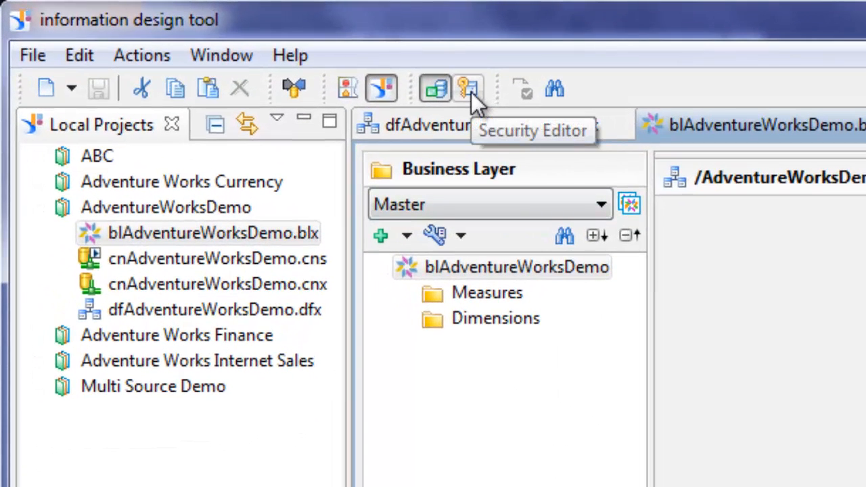
click(469, 89)
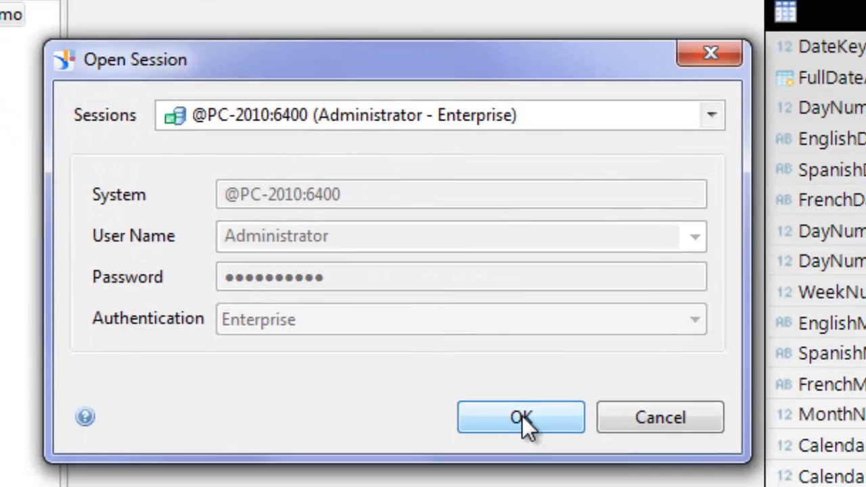
click(522, 416)
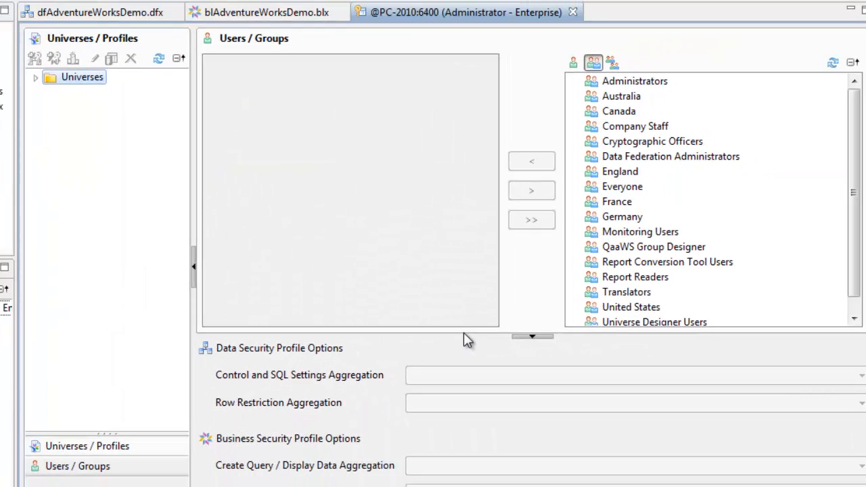
click(35, 78)
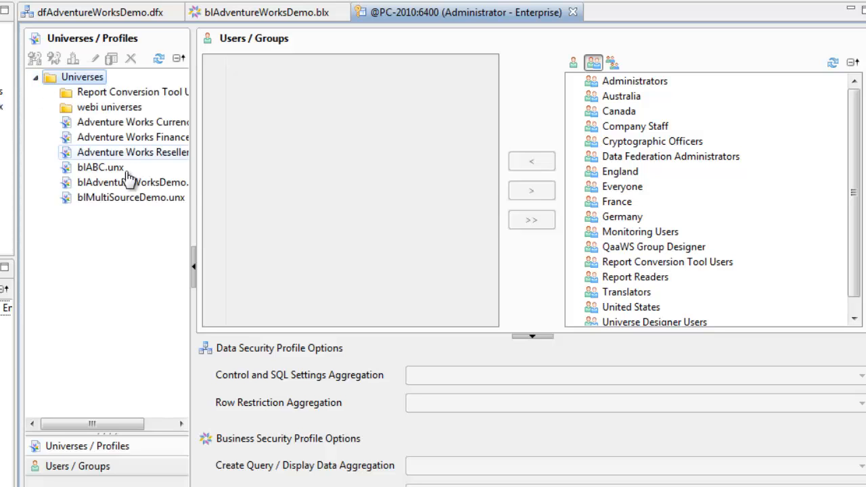
drag(194, 142, 230, 180)
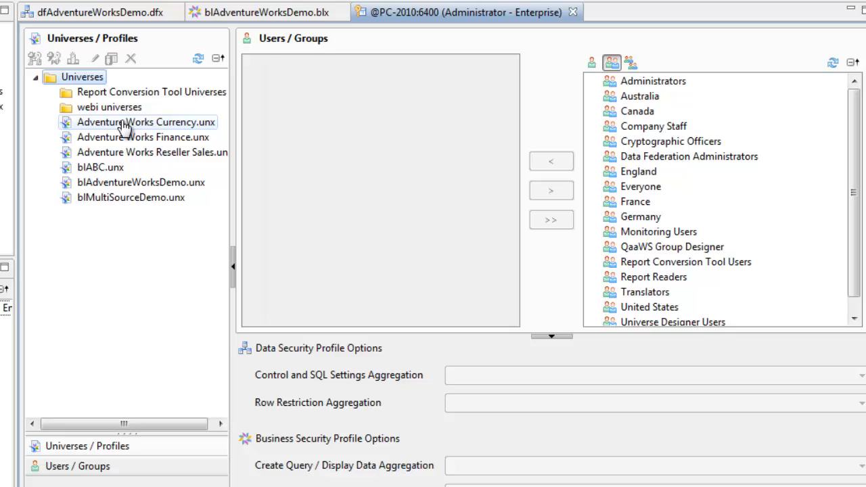
click(126, 188)
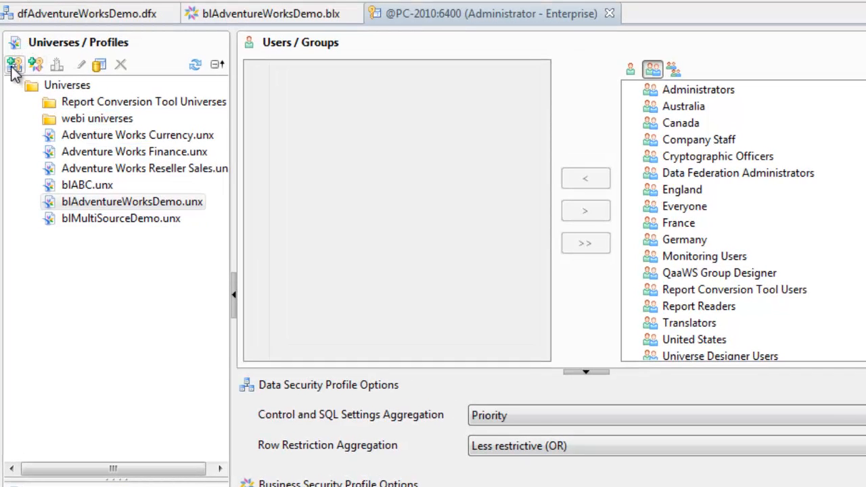
- Insert a CountryRestriction data security profile with a row restriction on GeographySalesTerritory
click(15, 67)
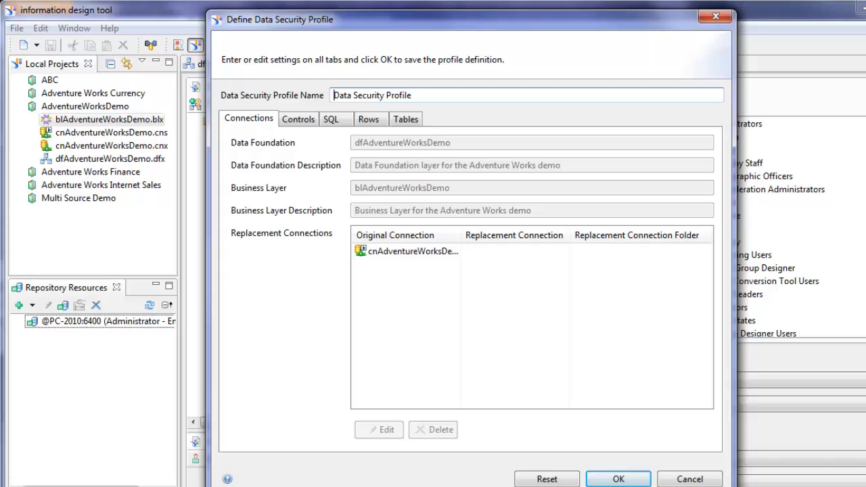
key(ctrl+a)
text(CountryRestriction)
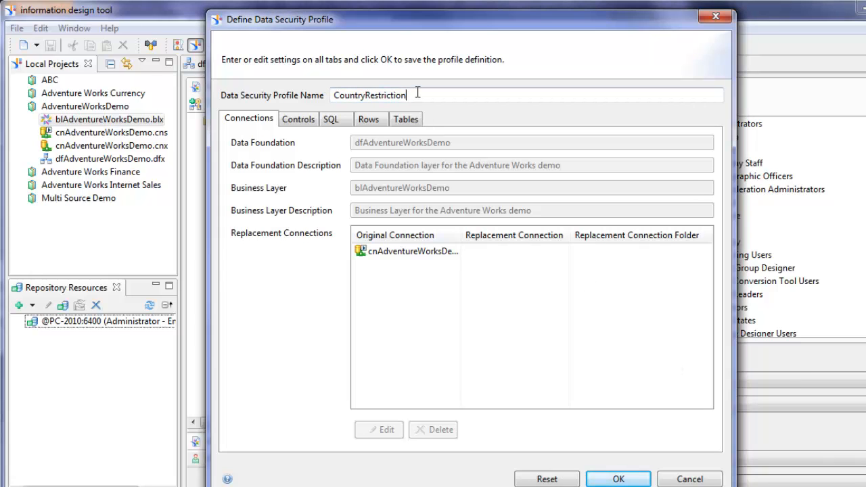
click(371, 123)
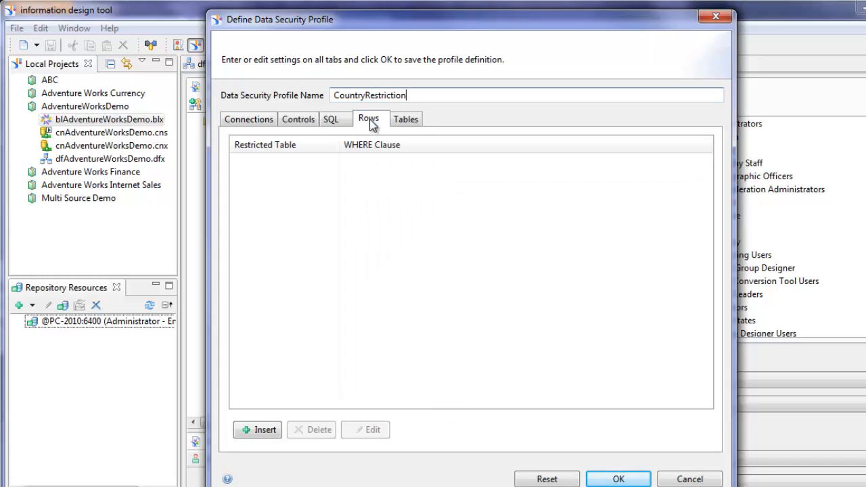
click(256, 431)
drag(414, 180, 461, 130)
click(644, 213)
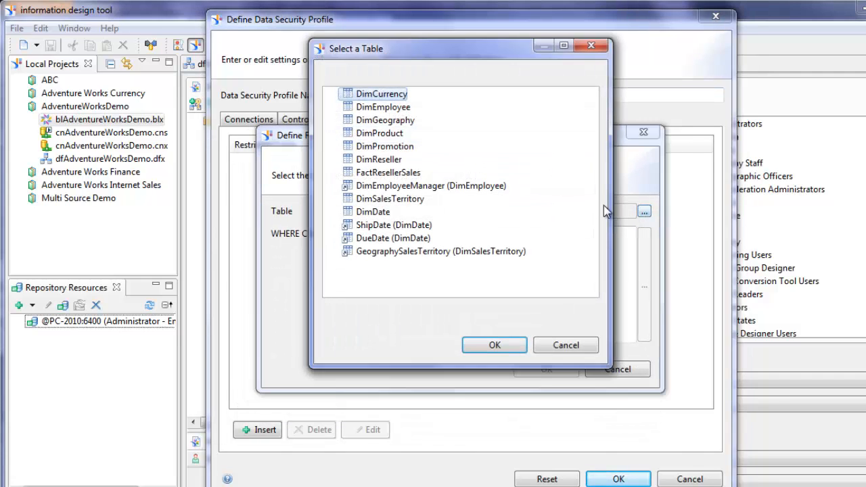
click(398, 259)
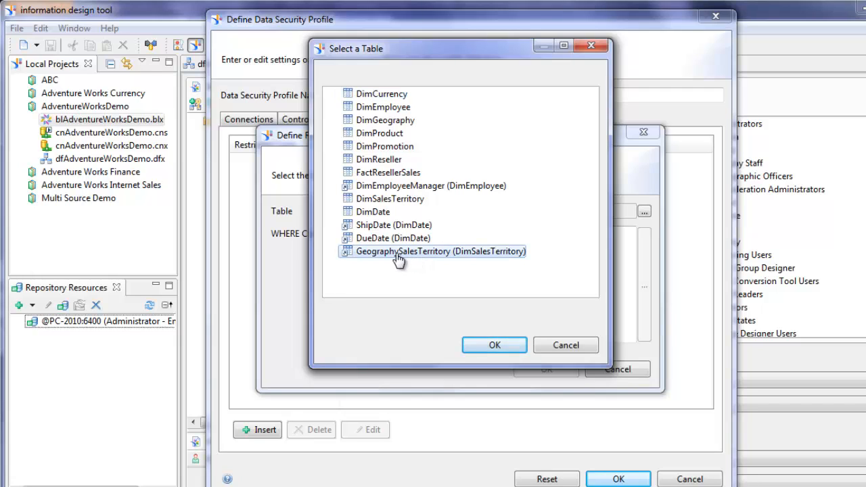
click(493, 343)
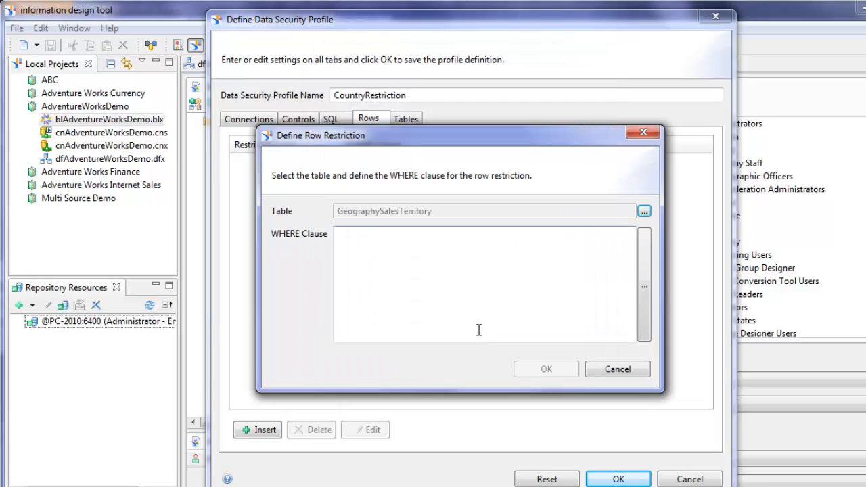
- Open the WHERE clause editor and copy the prepared SQL from Notepad++
click(645, 296)
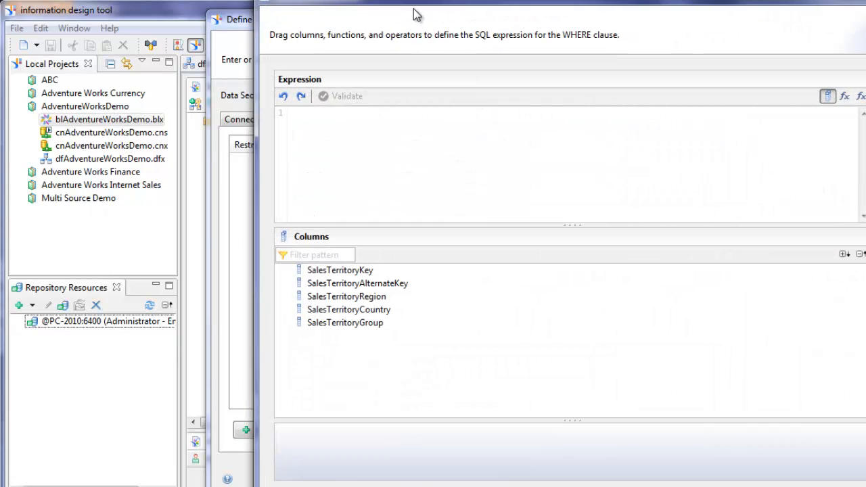
drag(422, 6, 350, 21)
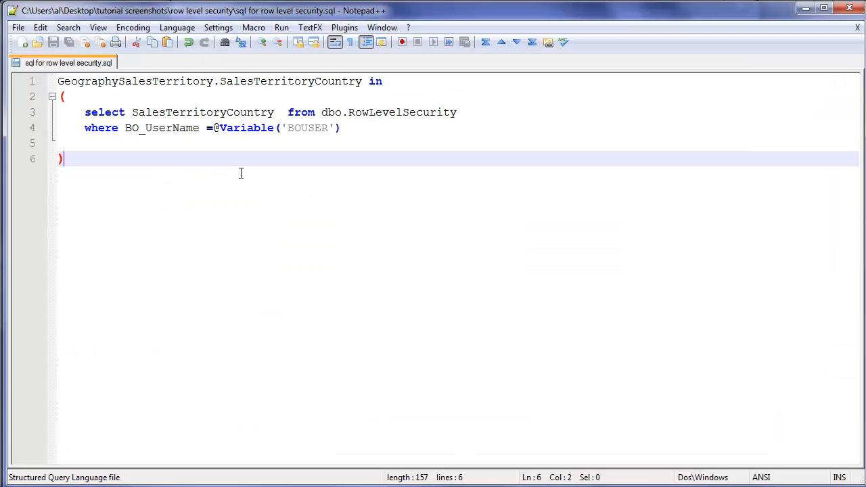
drag(81, 169, 46, 80)
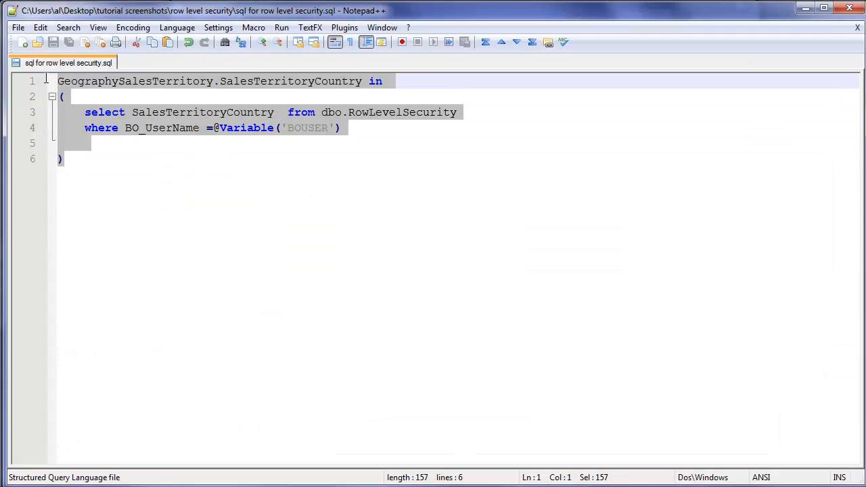
right_click(149, 115)
click(179, 137)
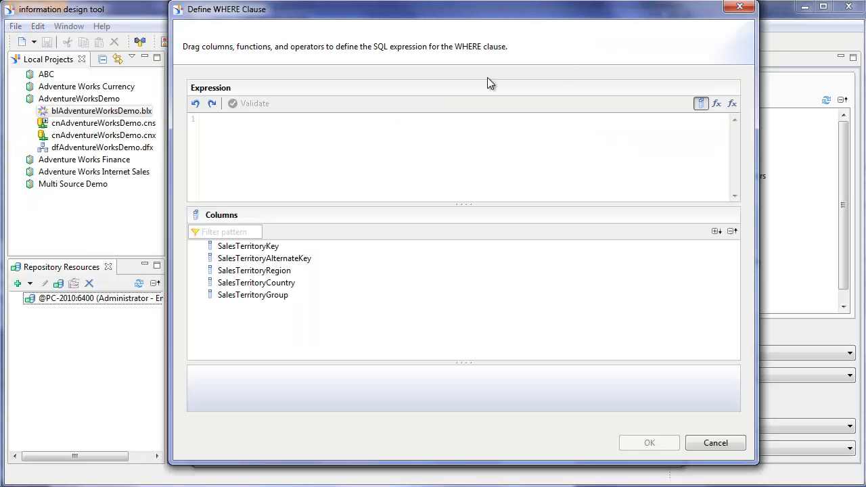
- Paste the copied SQL into the WHERE clause and validate it
right_click(304, 144)
click(331, 174)
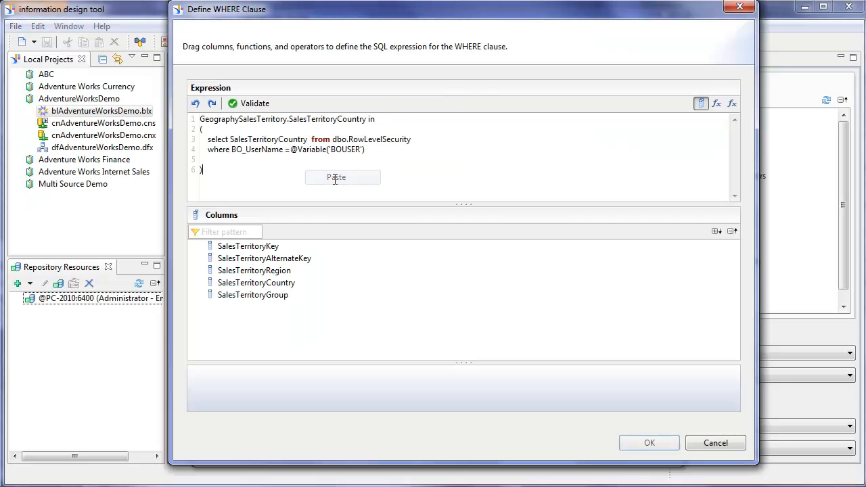
click(252, 106)
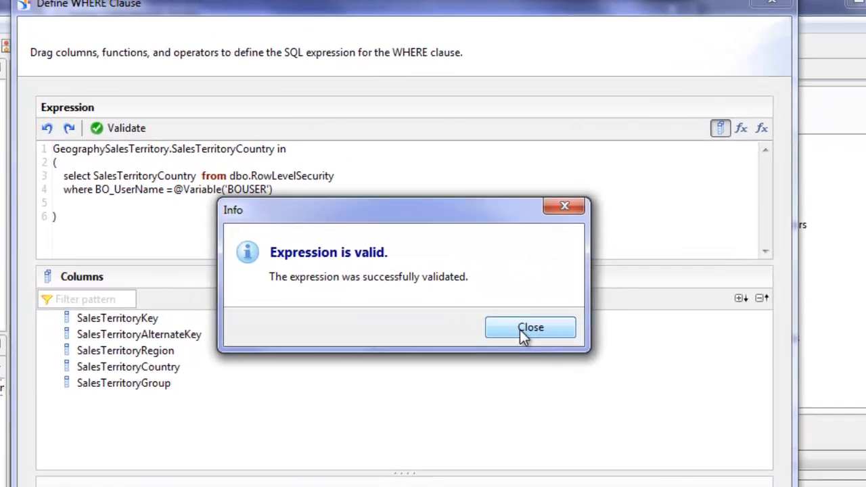
click(551, 255)
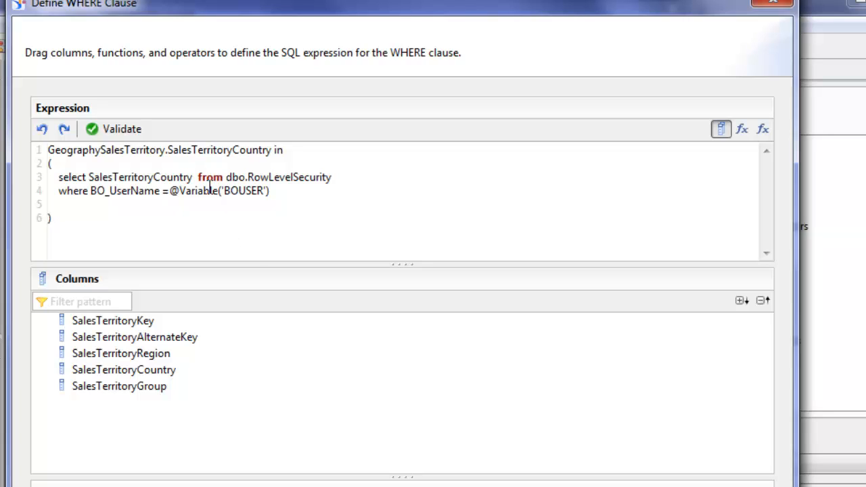
drag(248, 178, 332, 177)
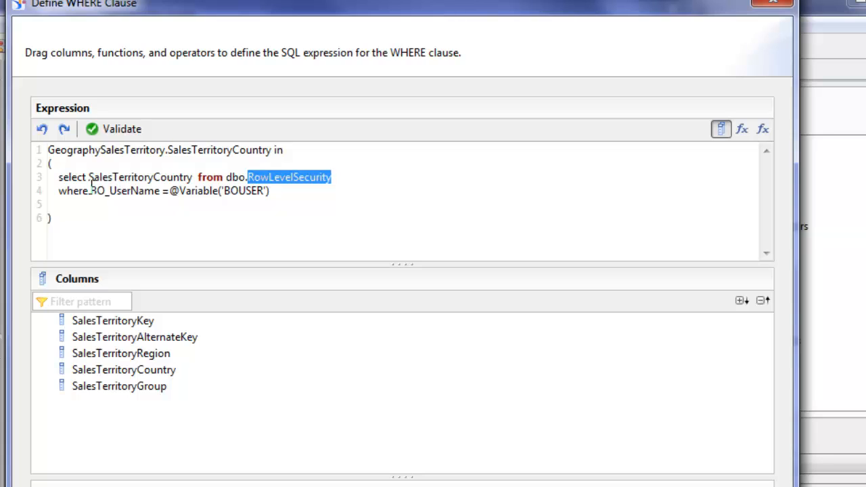
drag(91, 191, 161, 192)
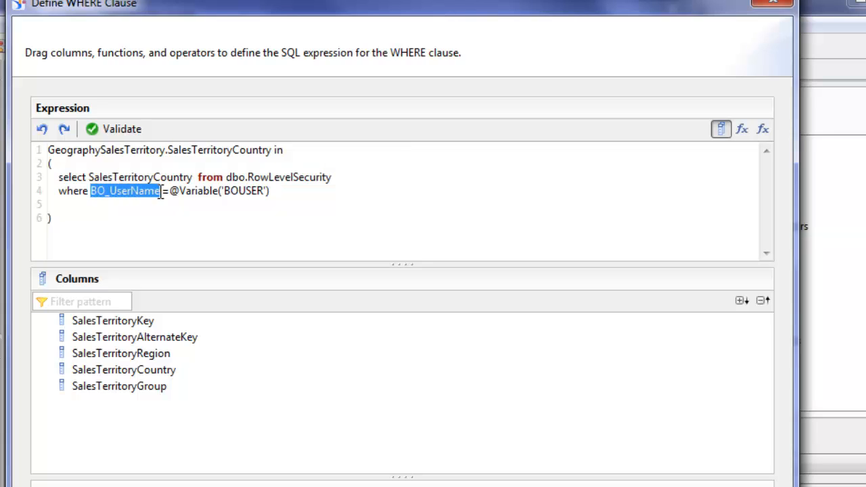
drag(247, 177, 337, 176)
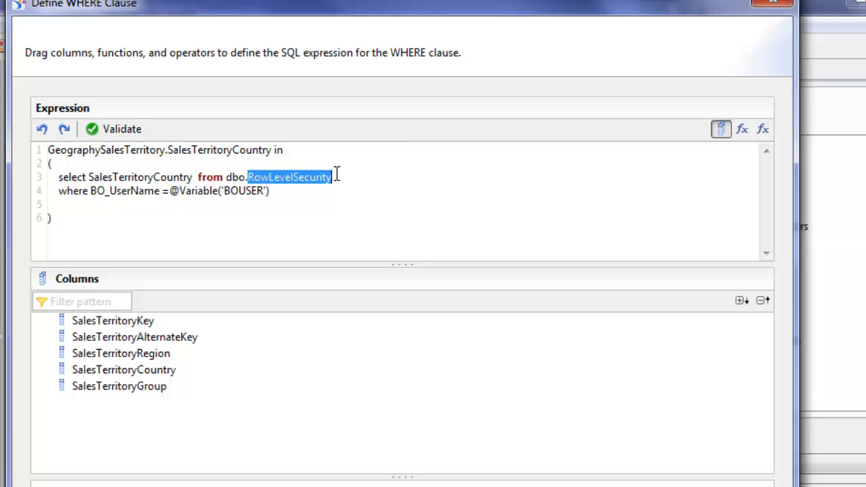
click(216, 214)
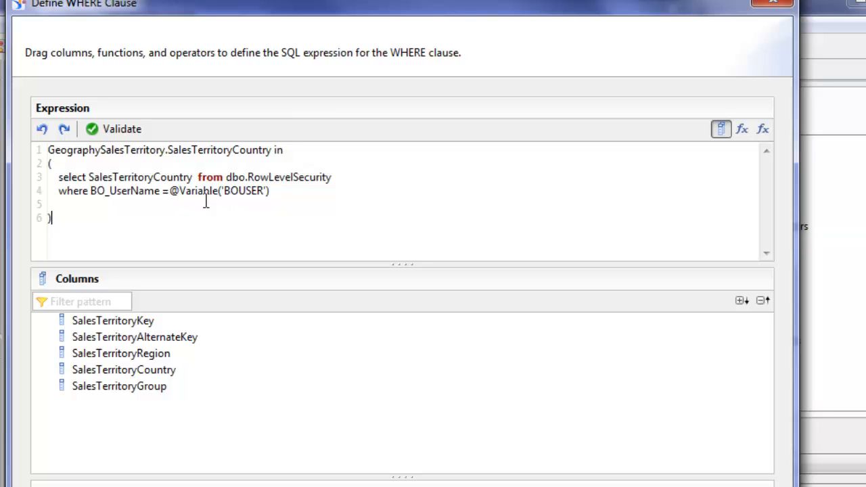
drag(170, 191, 287, 190)
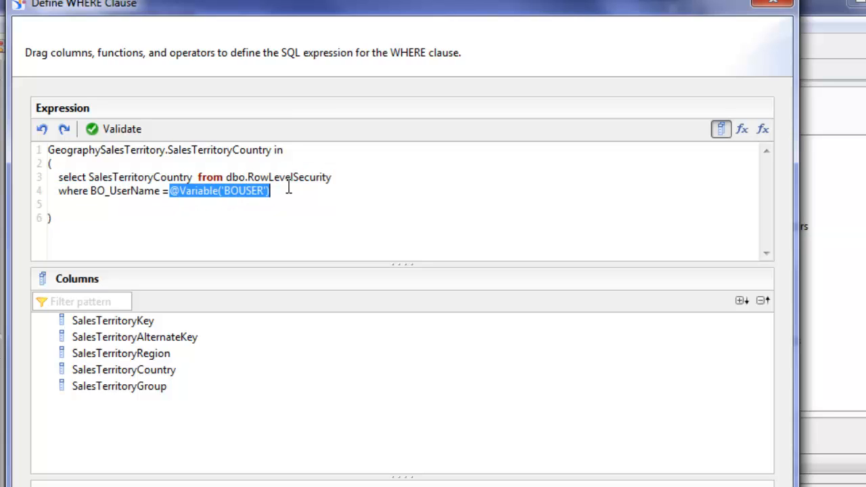
click(307, 201)
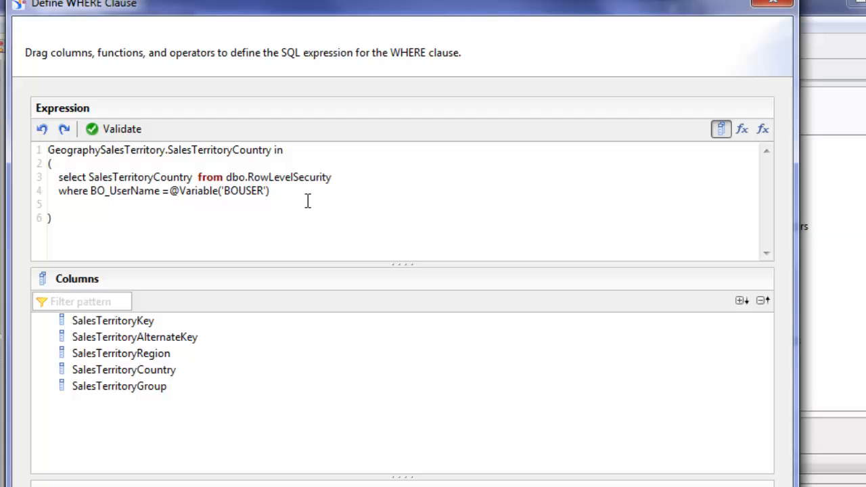
click(131, 132)
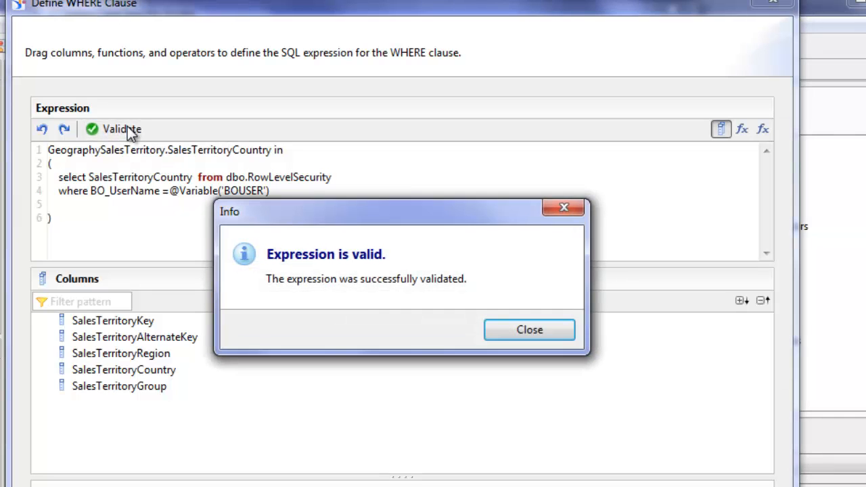
click(532, 331)
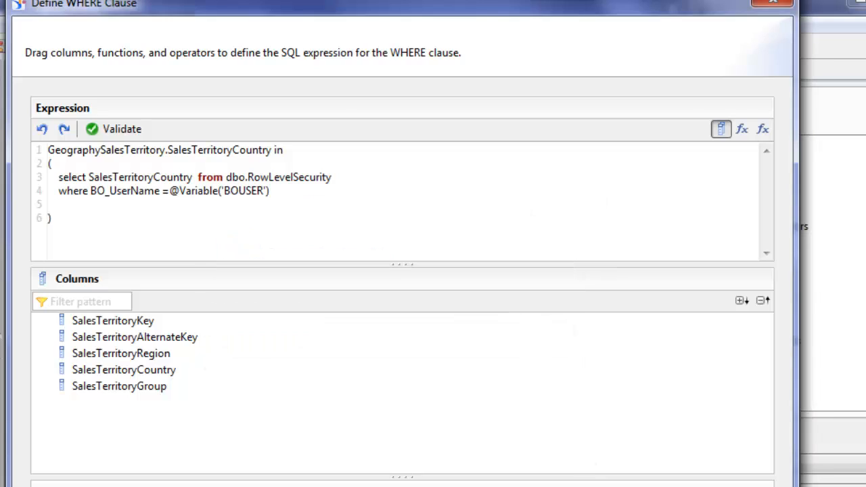
click(637, 486)
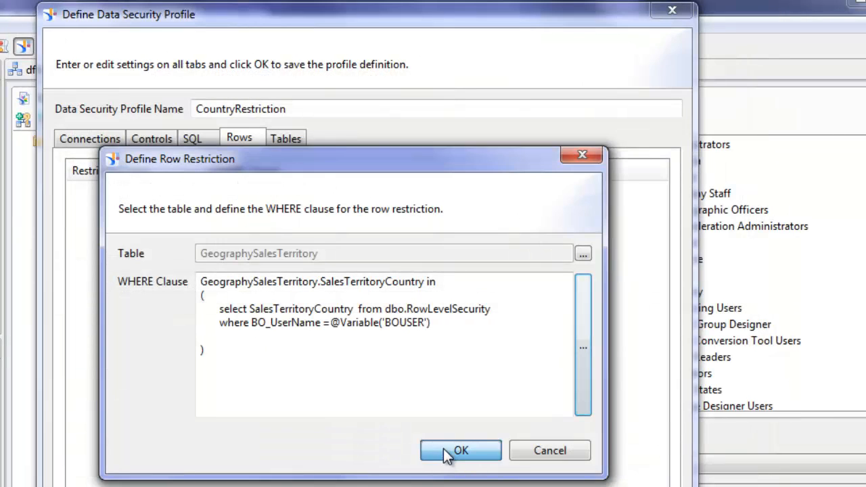
- Save the CountryRestriction profile and assign it to the Canada and Australia groups
click(444, 449)
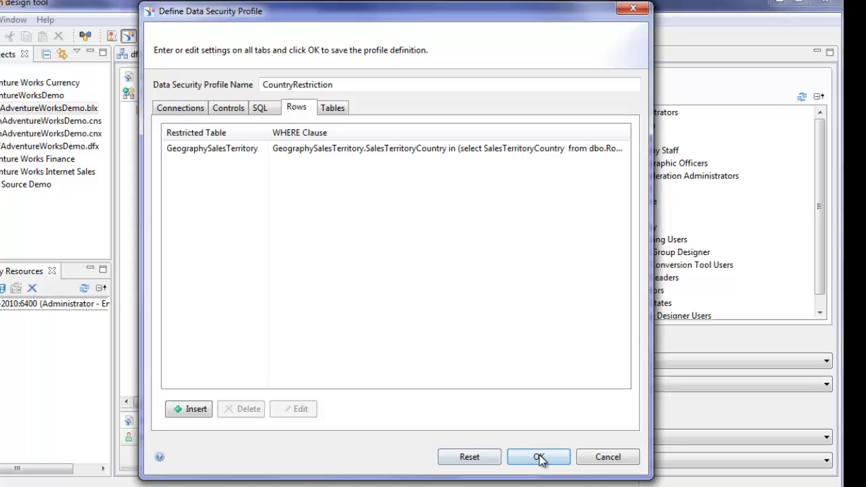
click(538, 458)
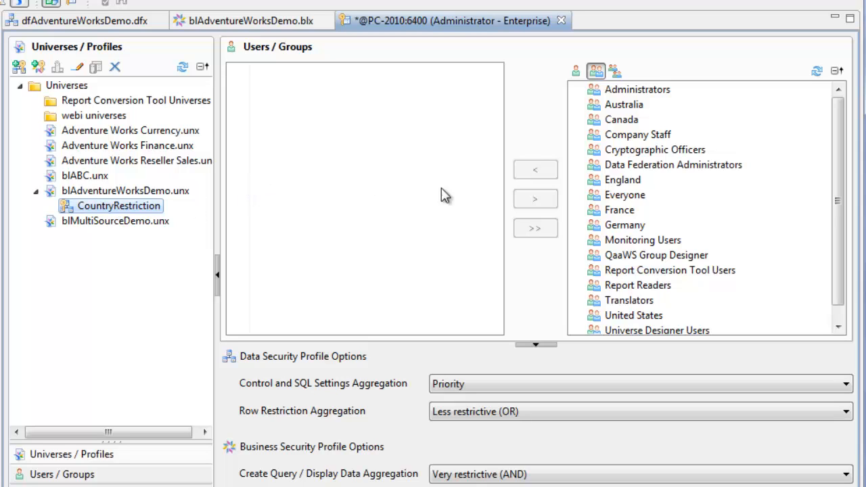
click(621, 119)
click(535, 169)
click(622, 105)
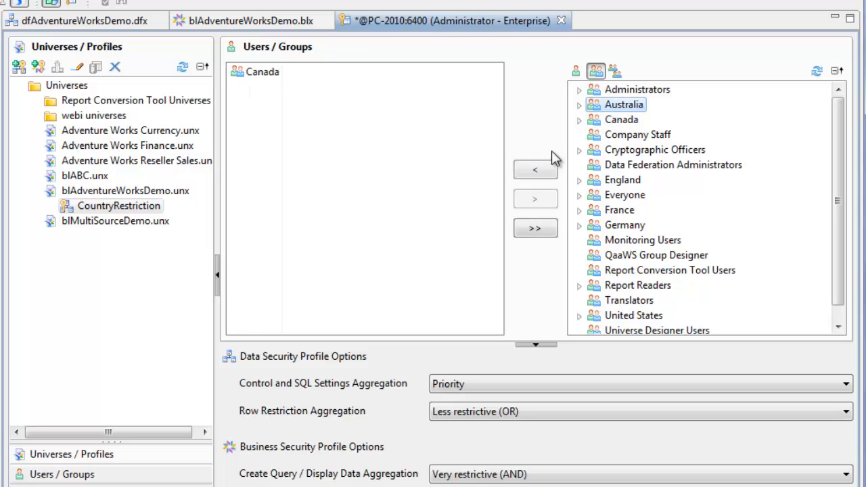
click(535, 171)
- Also assign the profile to the Germany, France, England and United States groups
click(626, 225)
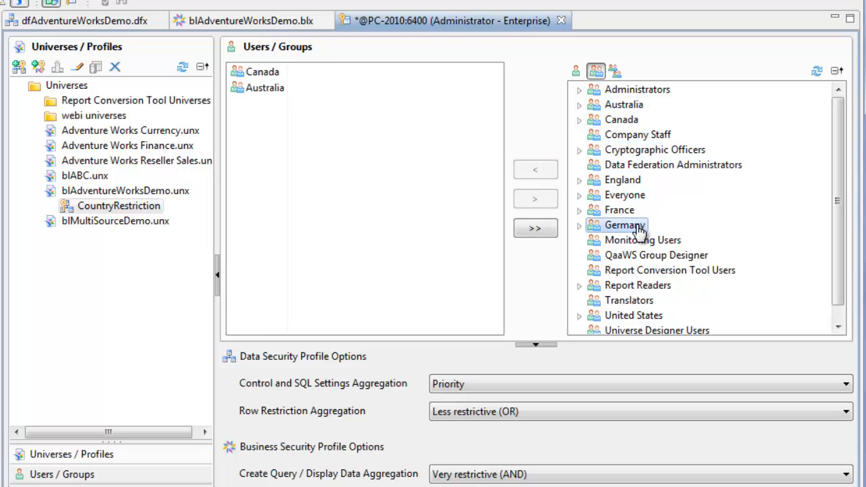
click(535, 170)
click(609, 212)
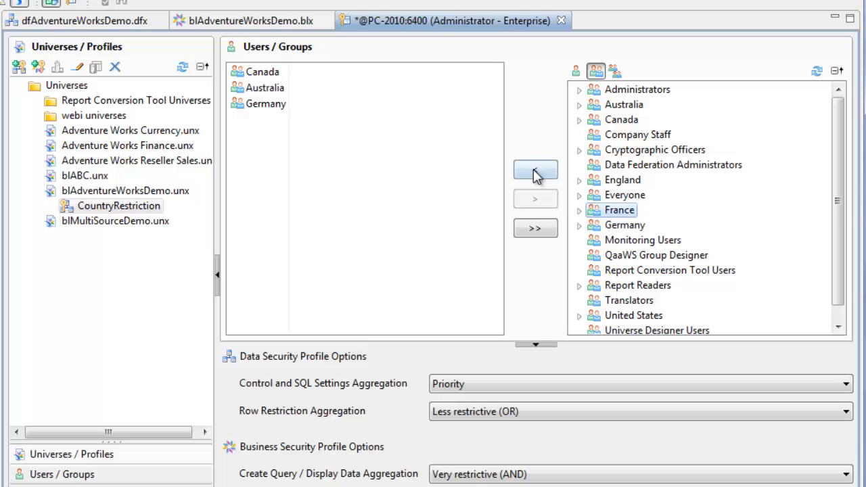
click(535, 170)
click(623, 180)
click(535, 169)
click(608, 315)
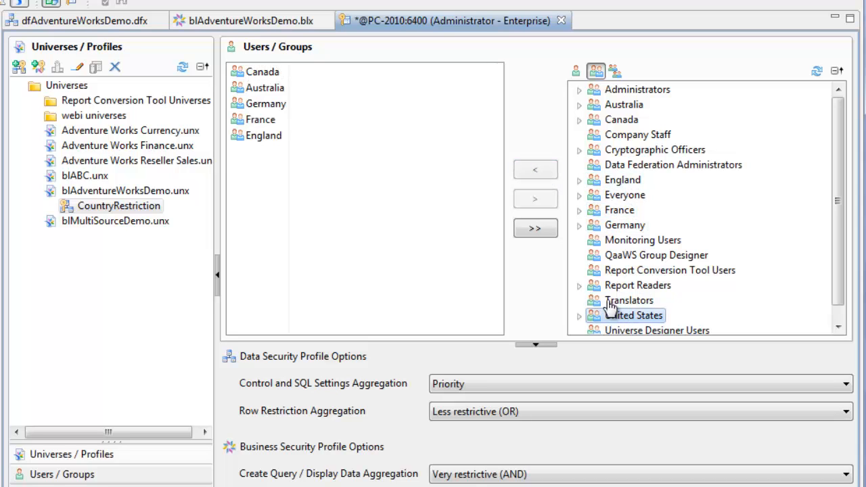
click(533, 172)
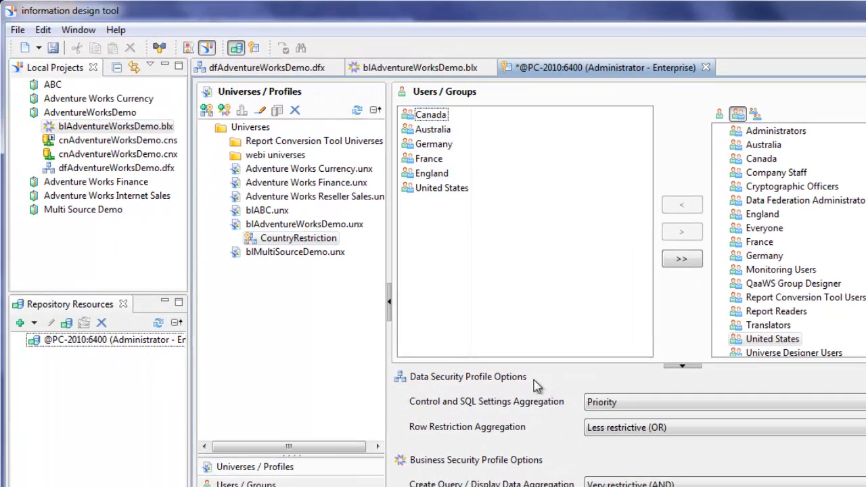
- Save, then republish blAdventureWorksDemo.blx to /Universes, overwriting the existing universe
click(53, 49)
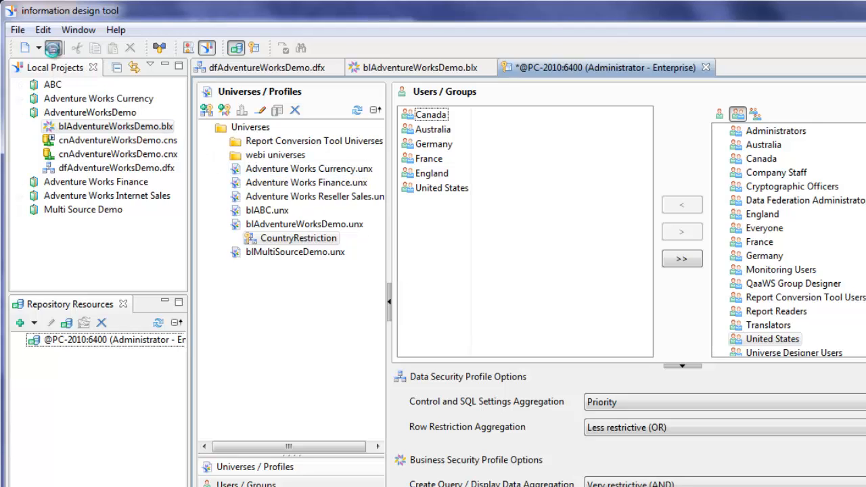
click(103, 129)
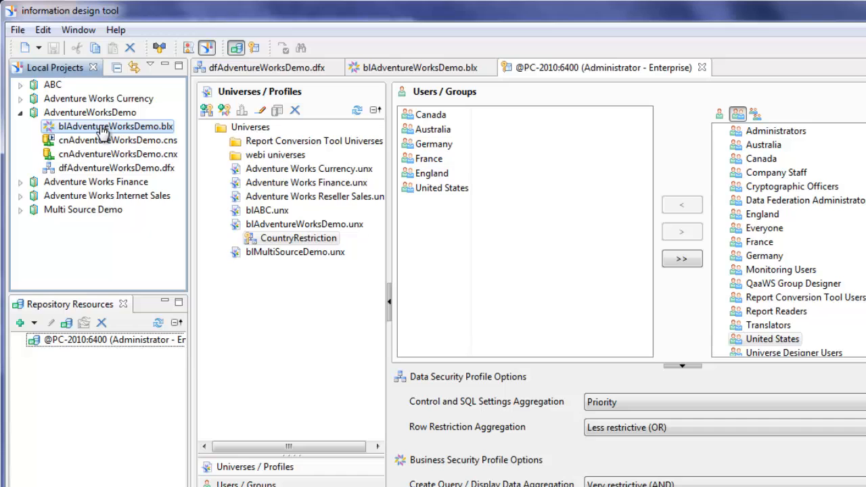
right_click(103, 130)
mouse_move(160, 356)
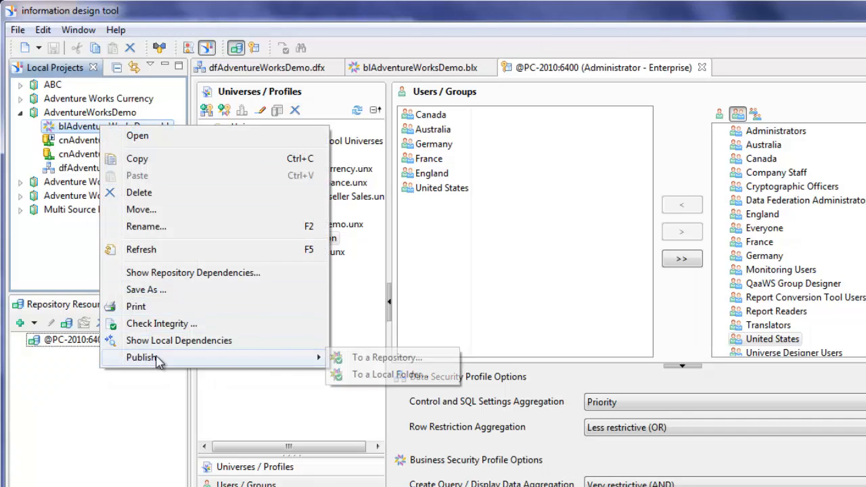
click(396, 359)
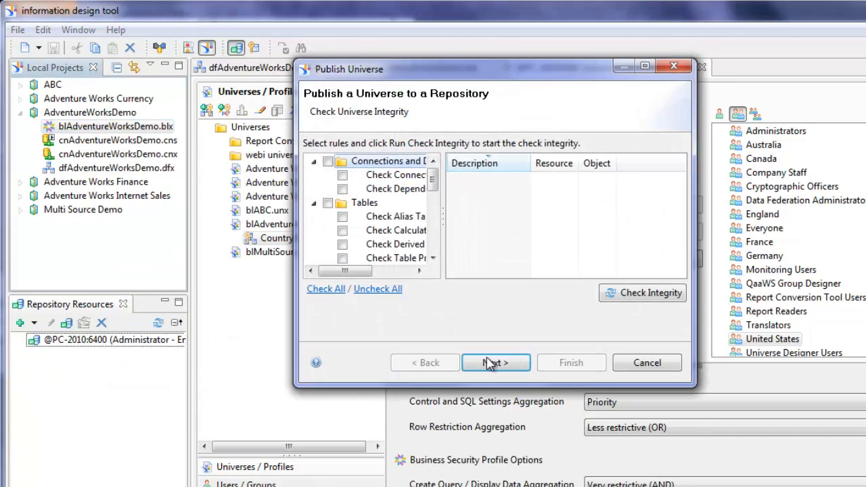
click(492, 364)
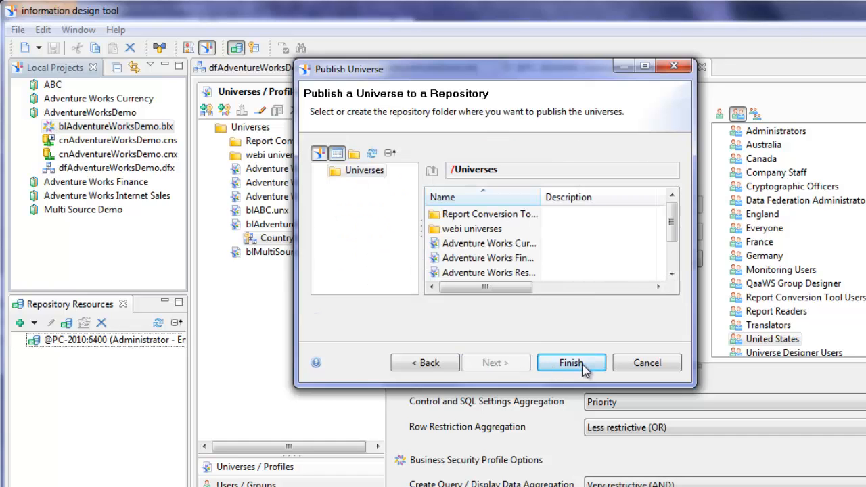
click(584, 369)
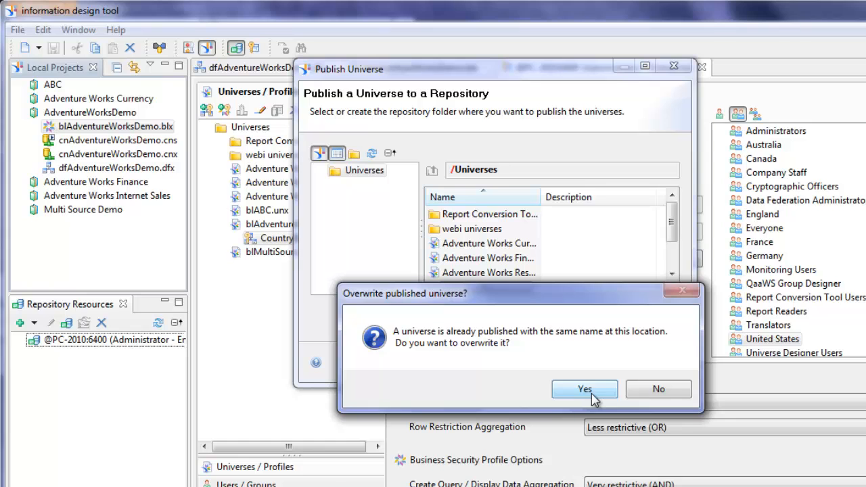
click(584, 389)
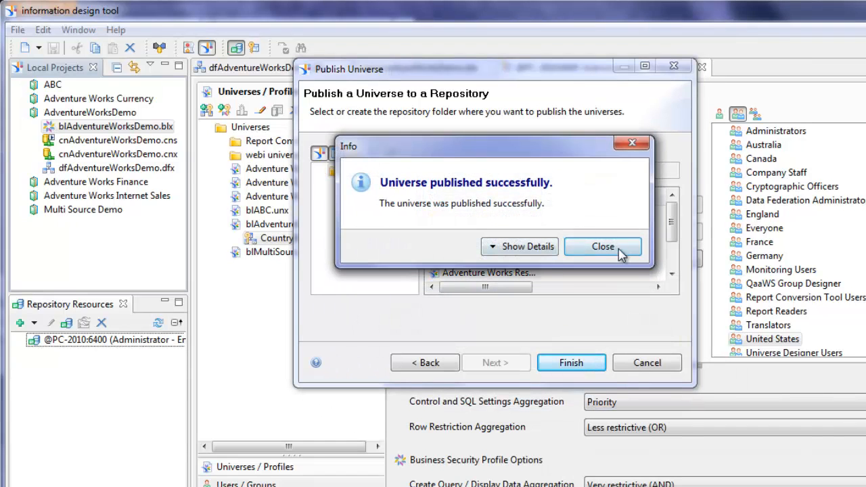
click(603, 246)
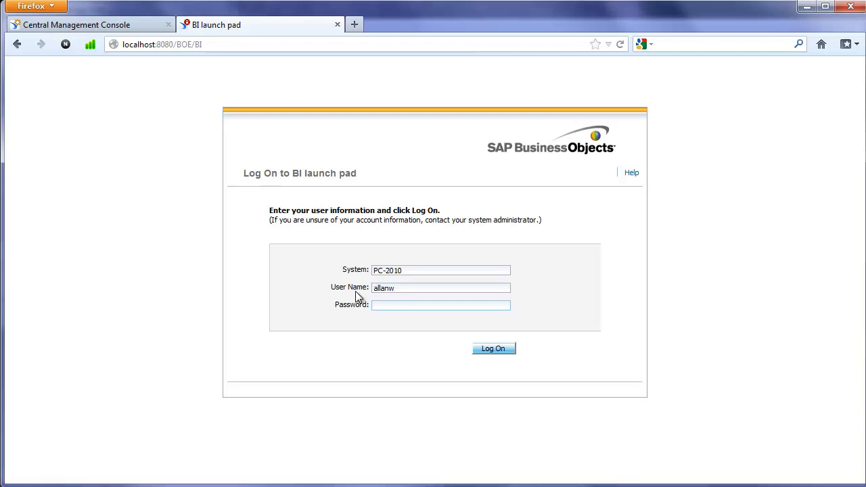
- Log on to BI launch pad with the test user's password
text(••••••)
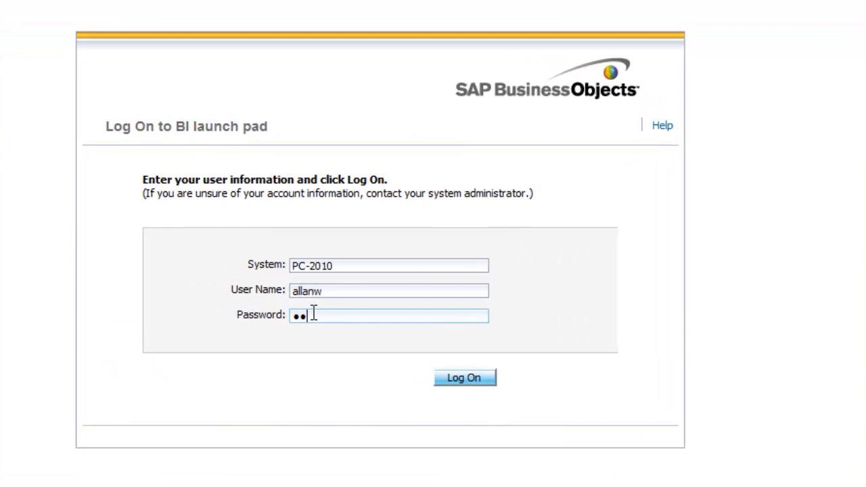
text(•••)
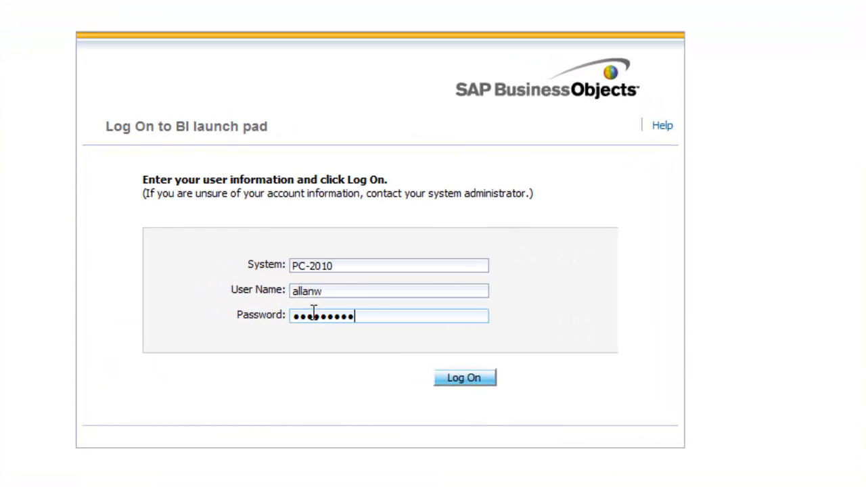
click(450, 380)
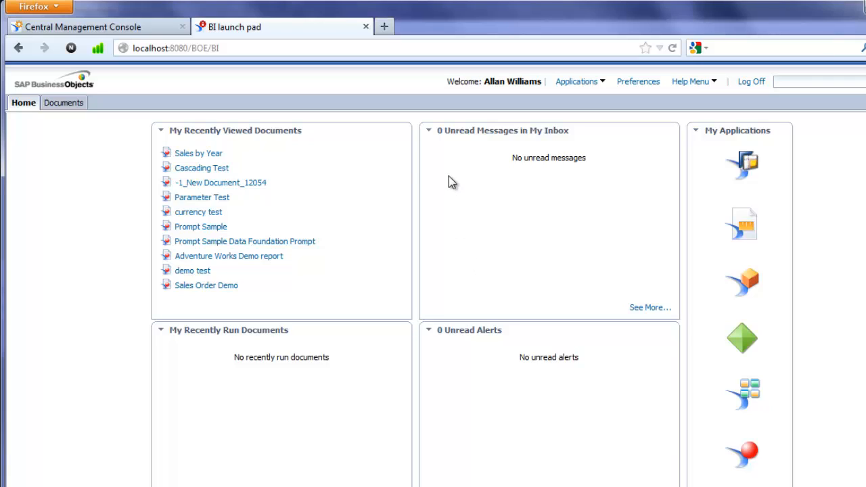
click(197, 155)
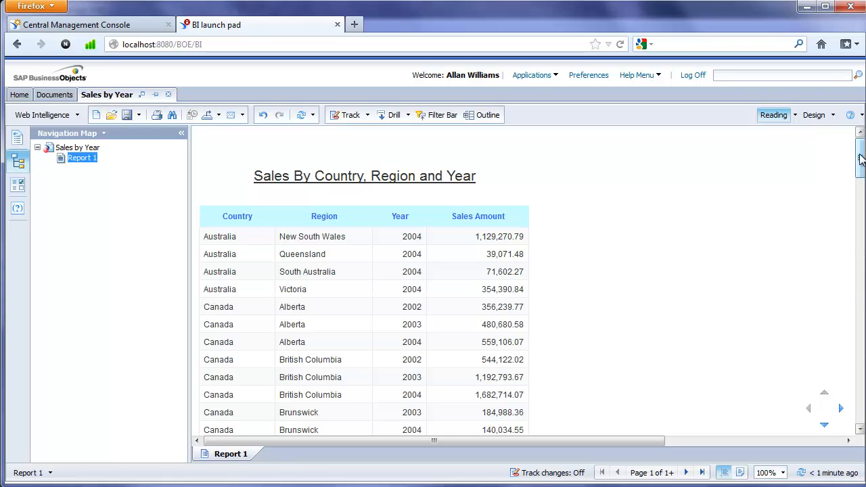
mouse_move(861, 158)
mouse_down()
mouse_move(861, 335)
mouse_move(853, 150)
mouse_up()
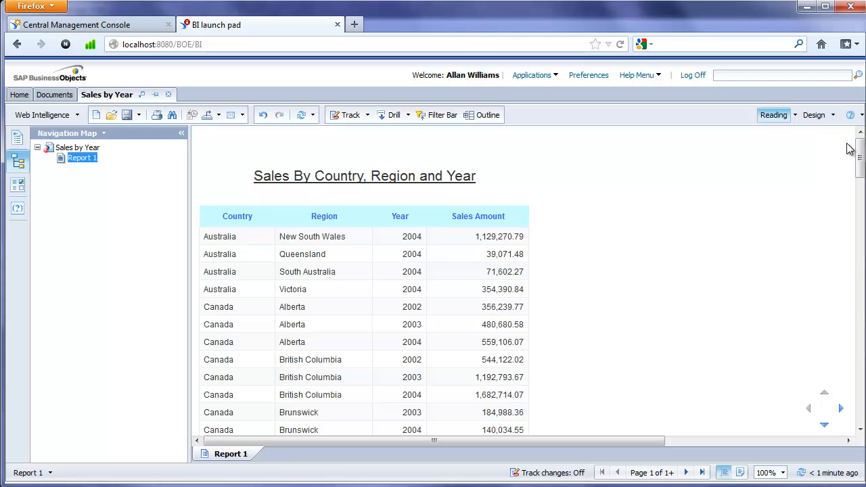
click(819, 115)
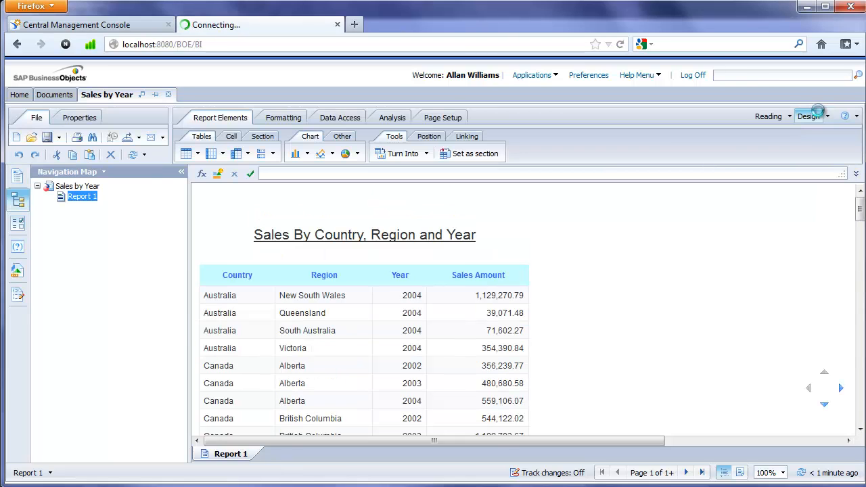
click(331, 121)
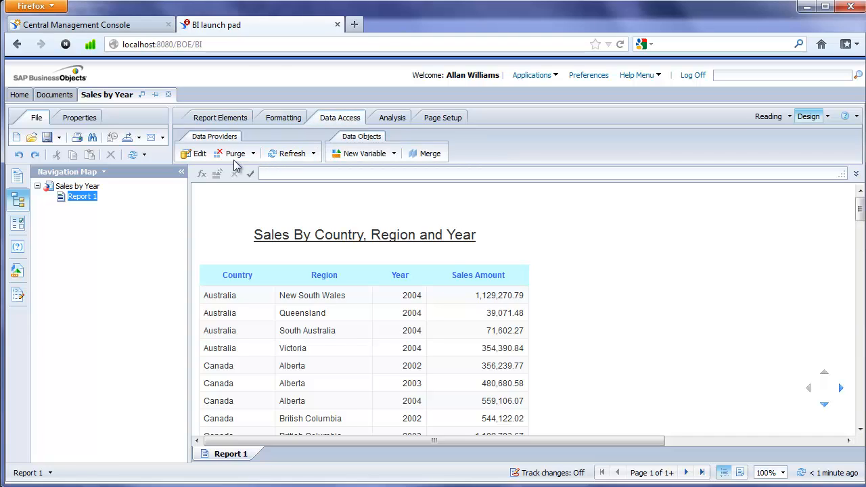
click(193, 156)
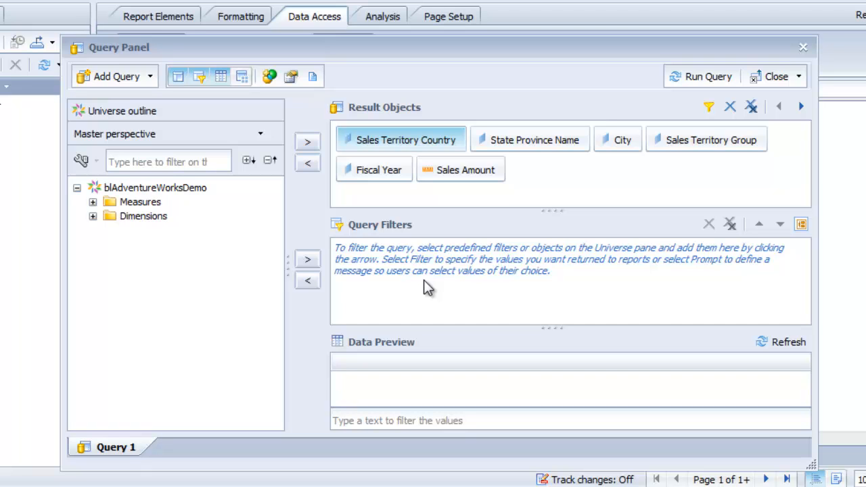
click(804, 47)
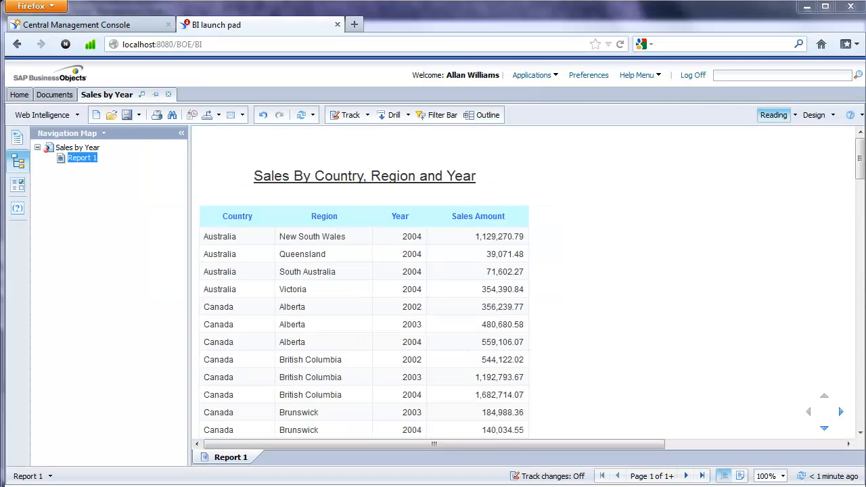
click(139, 115)
click(154, 150)
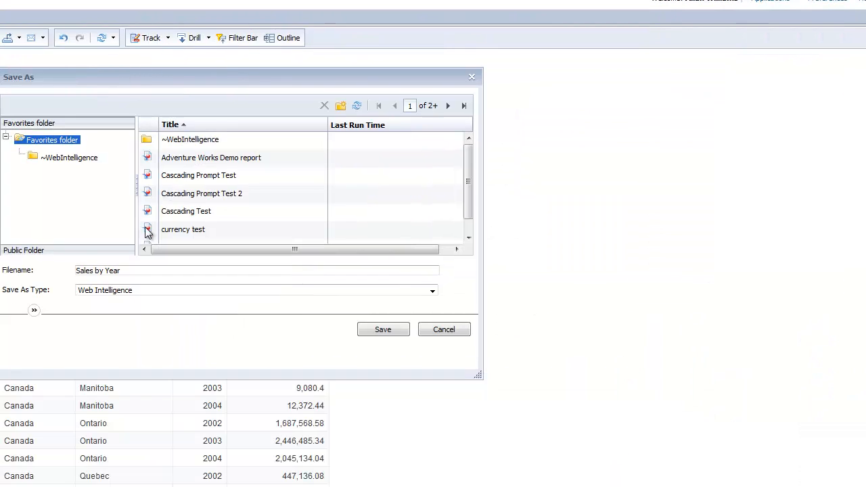
click(34, 310)
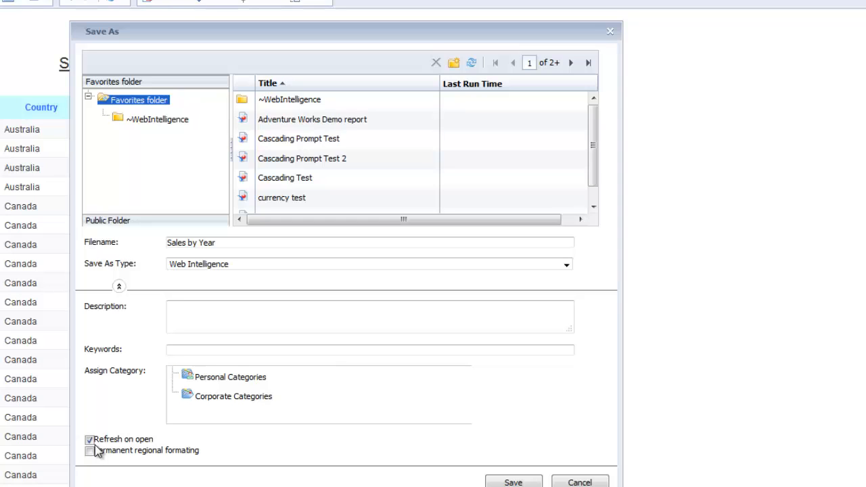
click(573, 483)
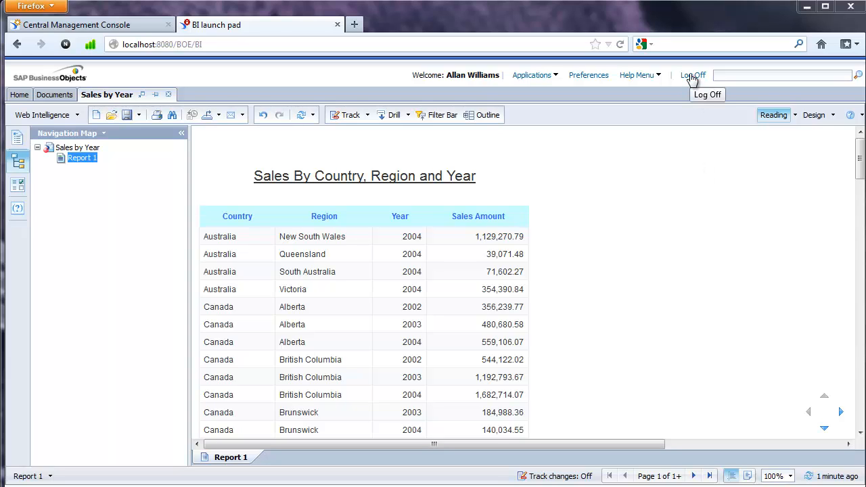
- Log off the launch pad, review CountryRestriction's country groups, then minimize the design tool
click(692, 76)
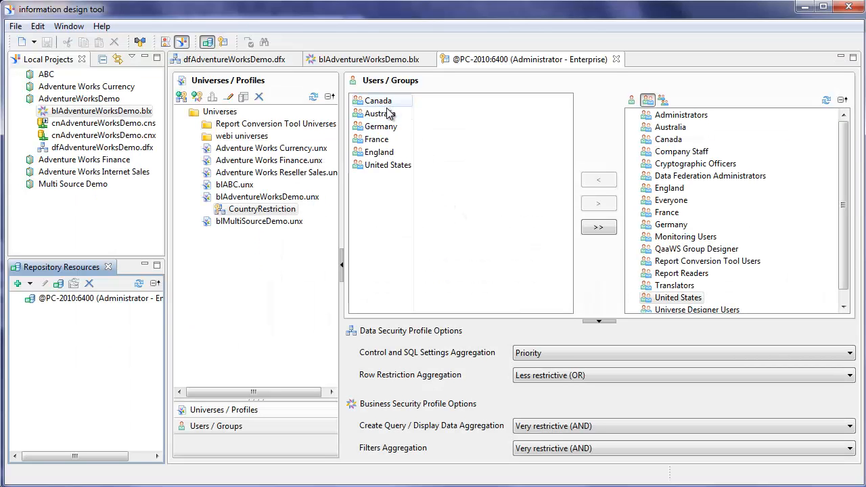
click(254, 209)
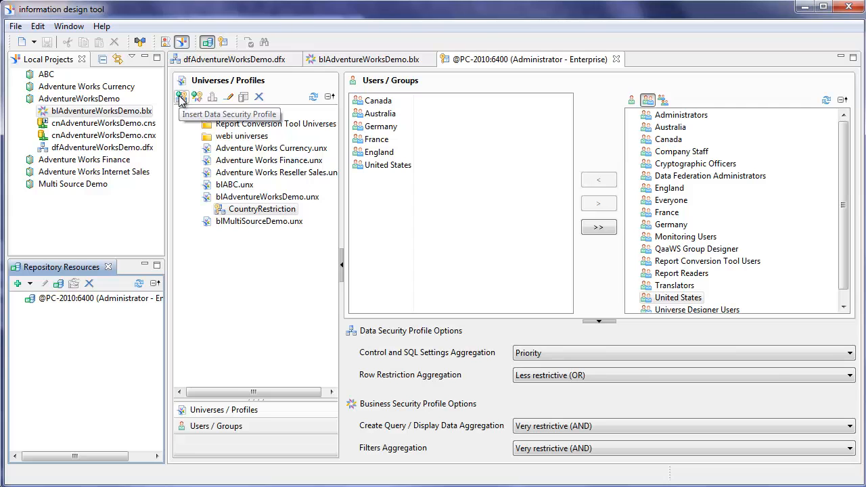
click(804, 9)
- Sign in to BI launch pad as canada1 with its password
double_click(404, 287)
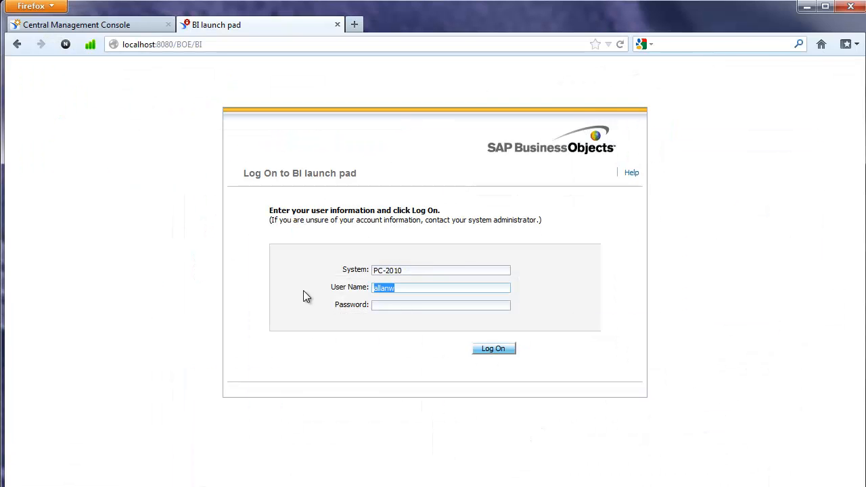
text(canada1)
key(Tab)
text(******)
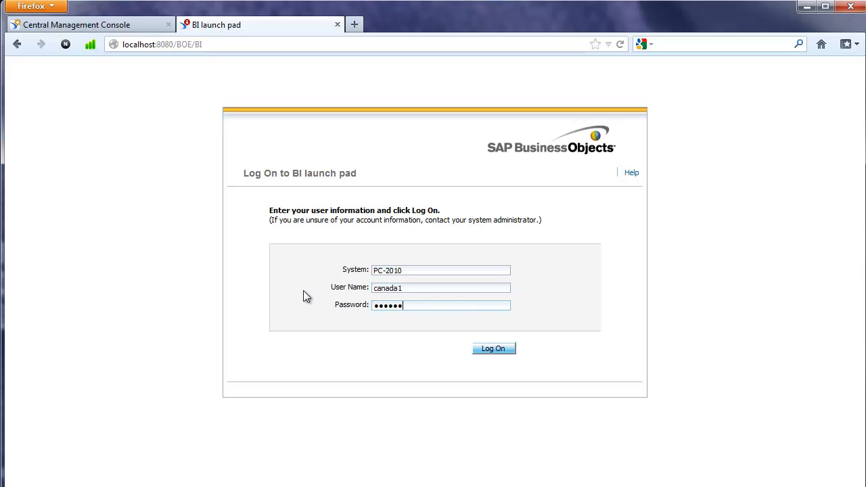
text(**)
click(494, 349)
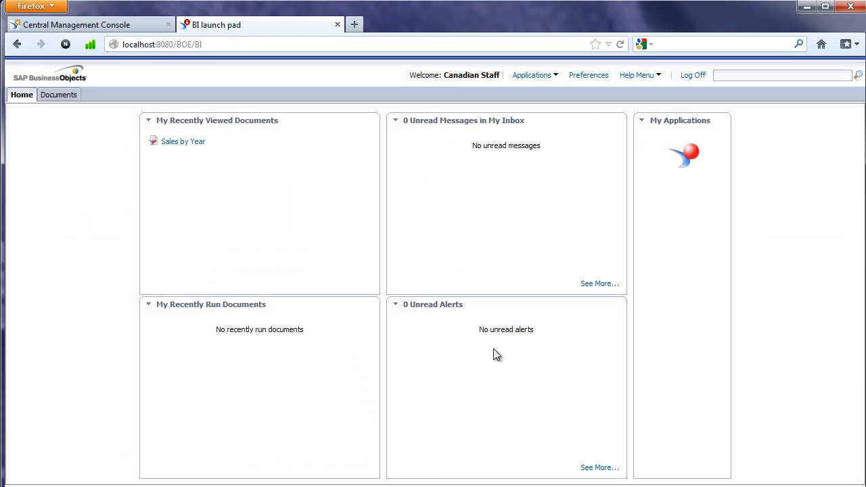
- Open Sales by Year, confirm only Canada rows appear, then log off
click(185, 142)
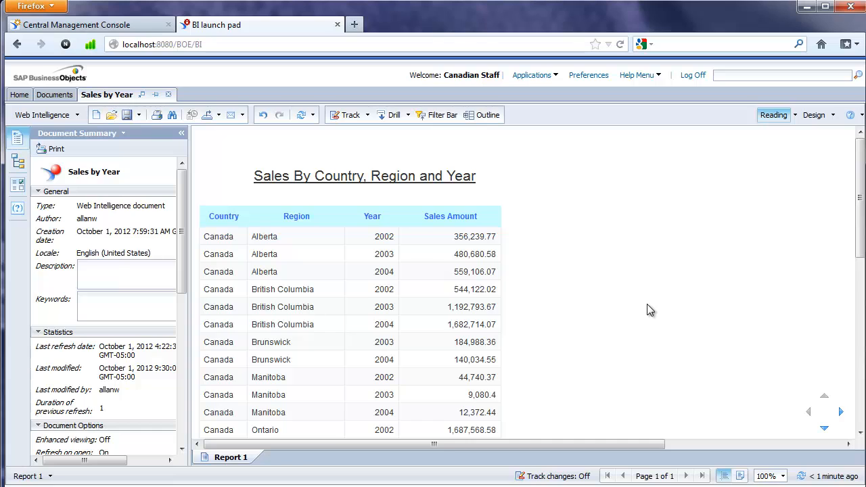
scroll(649, 310, down, 5)
scroll(650, 310, up, 5)
click(694, 76)
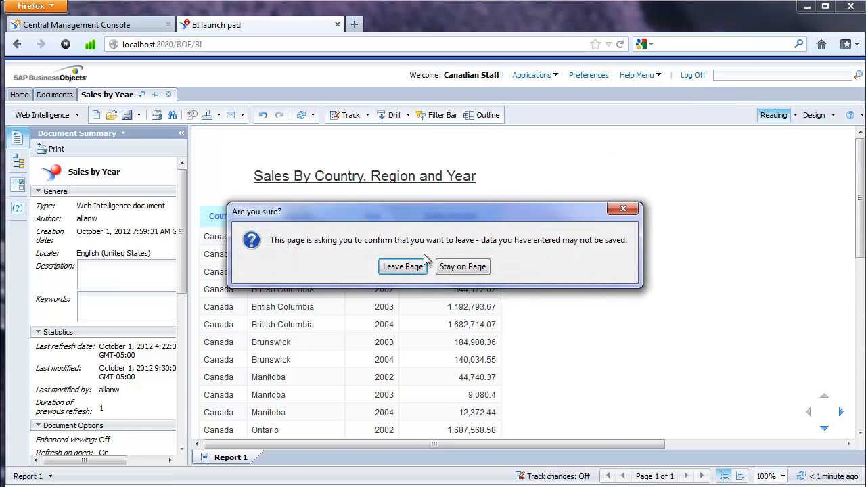
click(403, 266)
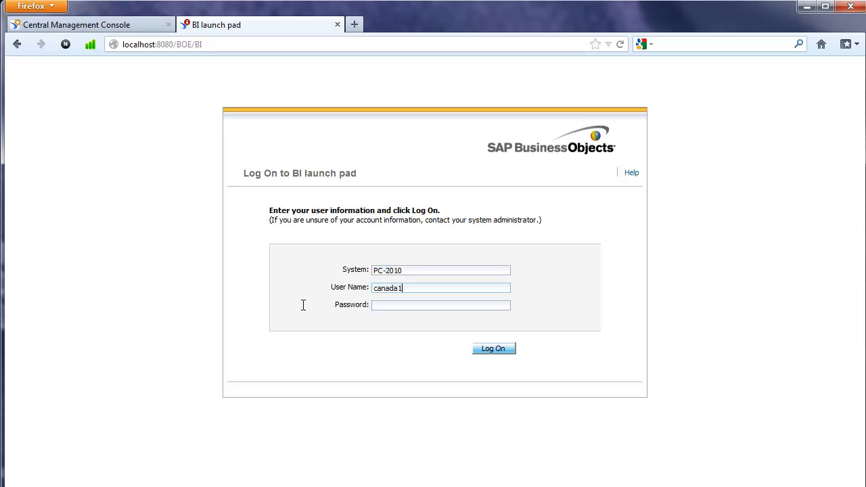
- Sign in to BI launch pad as usa1 with its password
text(usaa)
key(BackSpace)
text(1)
key(Tab)
text(••••••••)
click(493, 352)
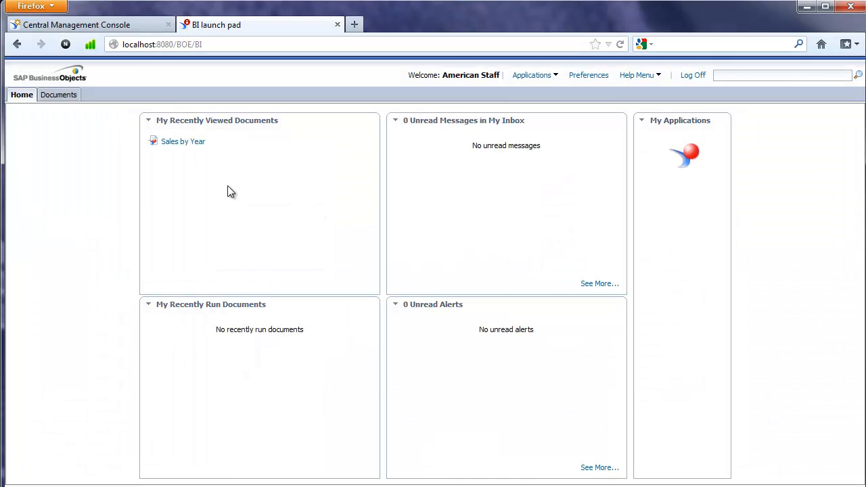
- Open Sales by Year, confirm only United States rows appear, then log off
click(188, 144)
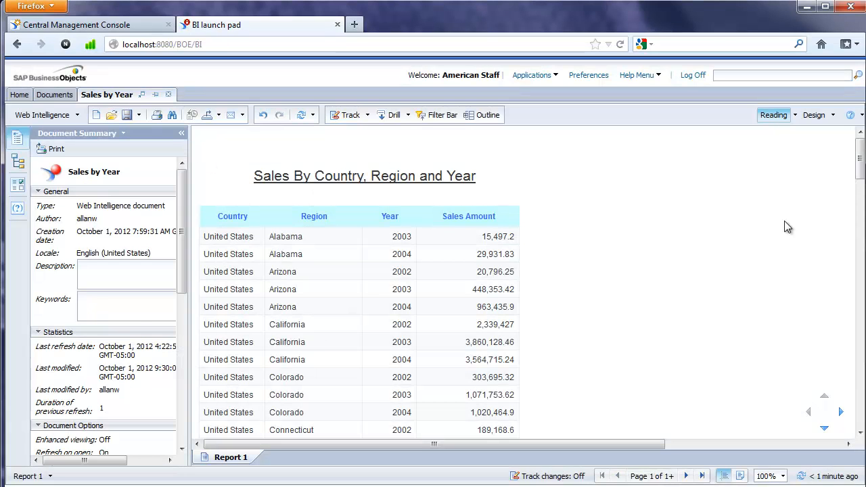
mouse_move(858, 169)
mouse_down()
mouse_move(858, 415)
mouse_move(859, 166)
mouse_up()
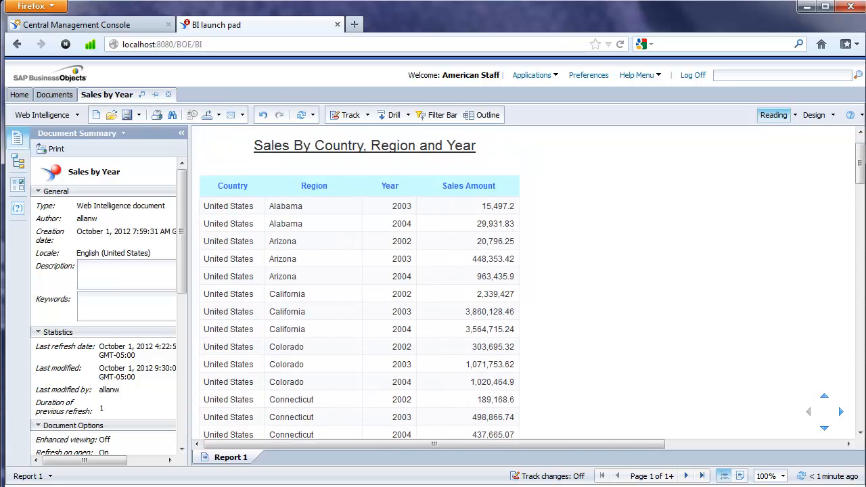
click(691, 76)
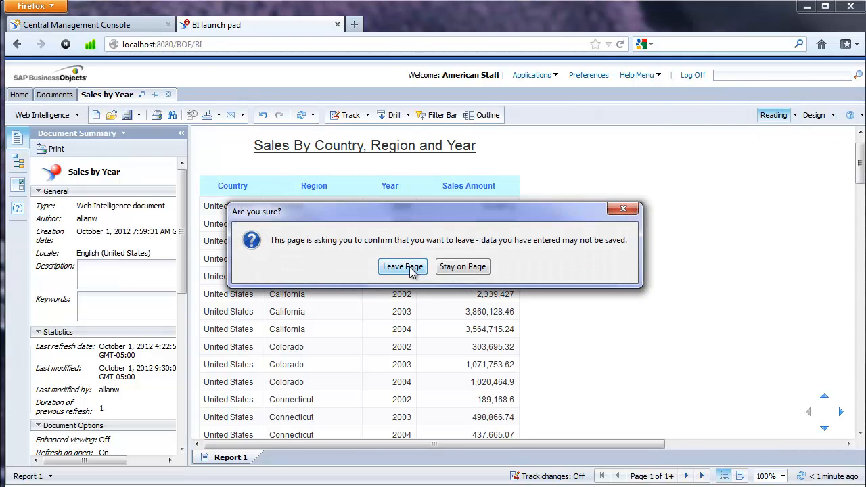
click(403, 267)
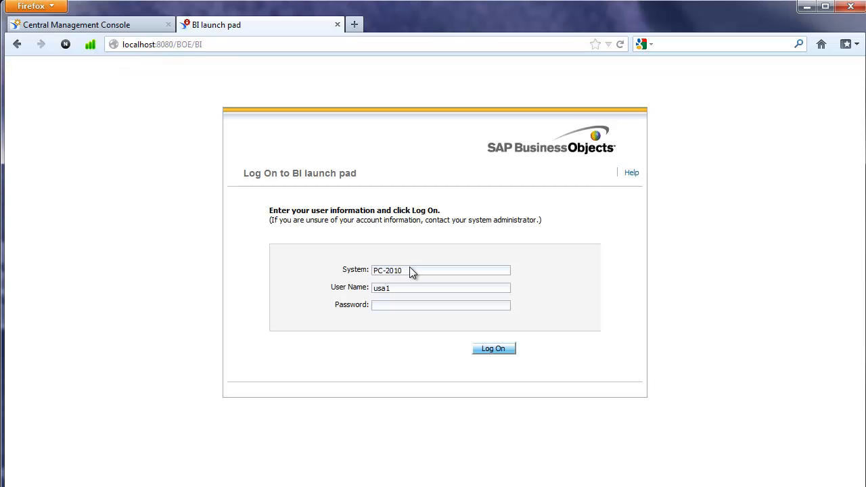
- Sign in as france1 with the account password, then switch to SQL Server Management Studio
text(france1)
key(Tab)
text(password)
click(490, 351)
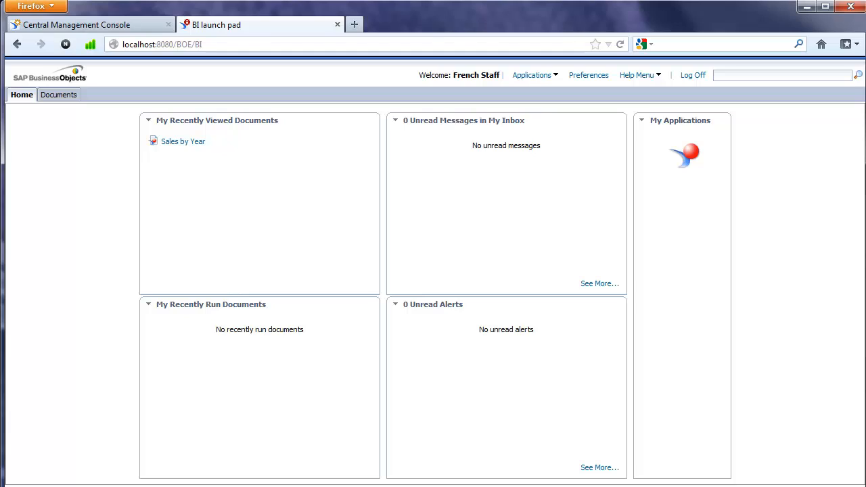
key(alt+Tab)
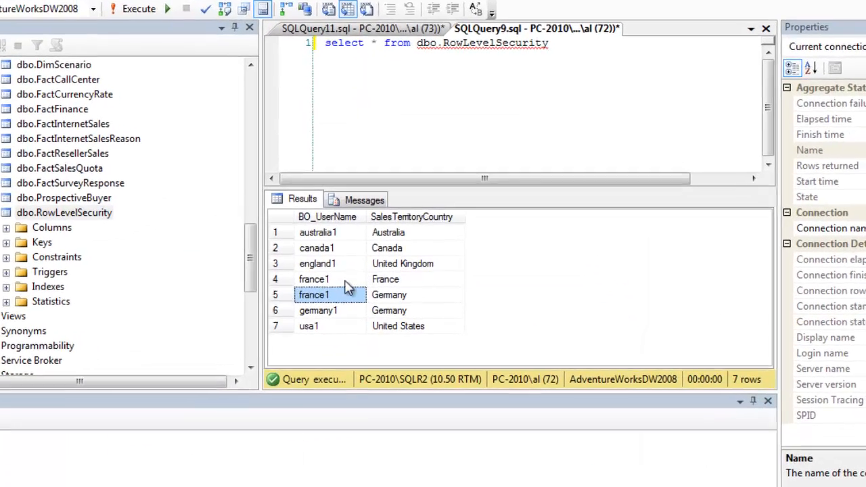
- Check the two france1 rows in RowLevelSecurity, mapped to France and Germany
click(352, 288)
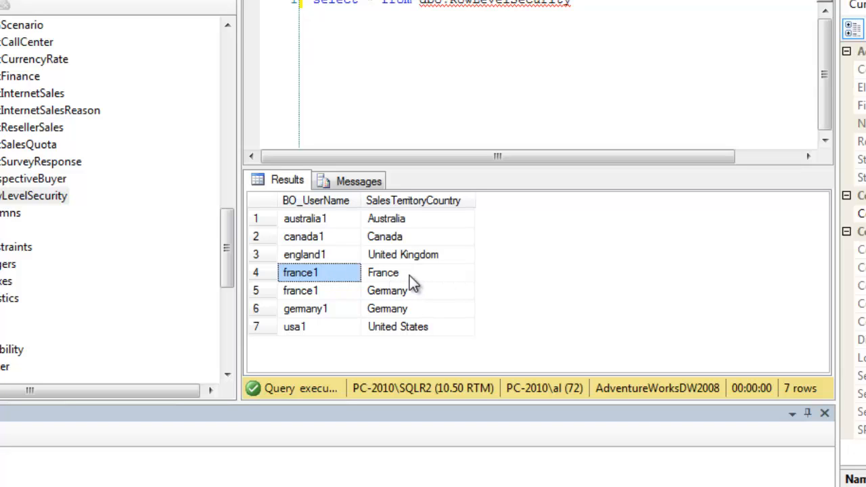
click(409, 276)
click(333, 290)
click(422, 291)
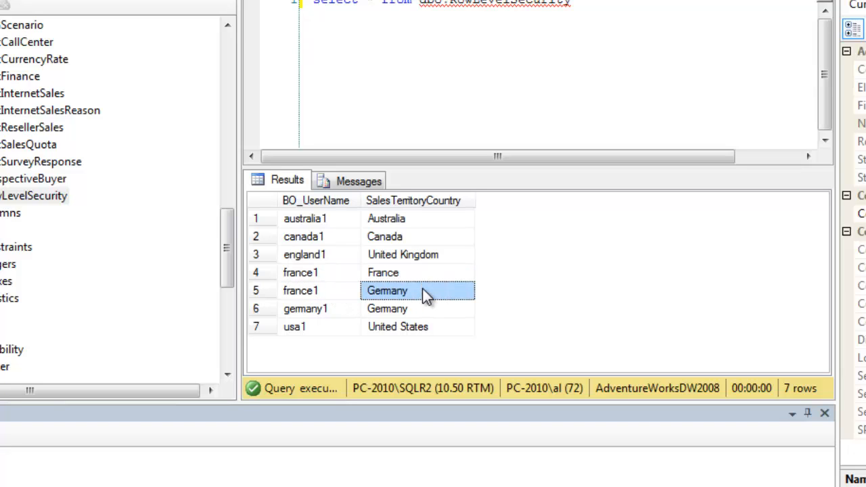
click(324, 277)
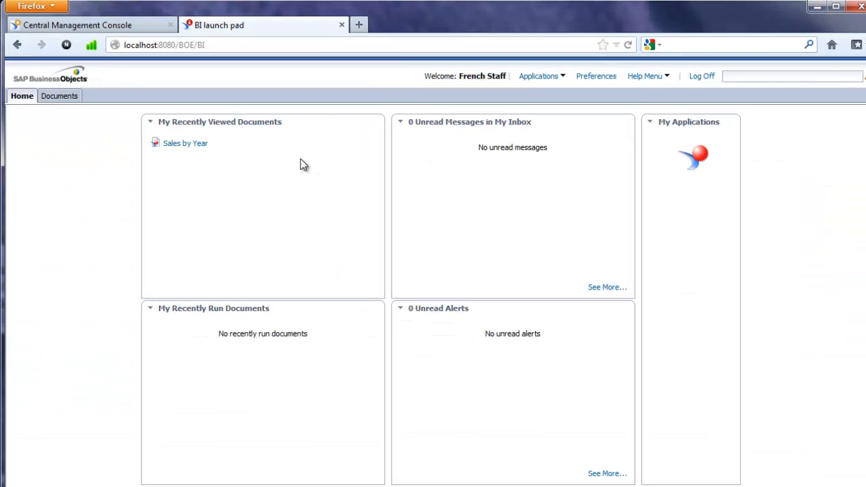
- Open Sales by Year as france1 and scroll through its France and Germany rows
click(184, 144)
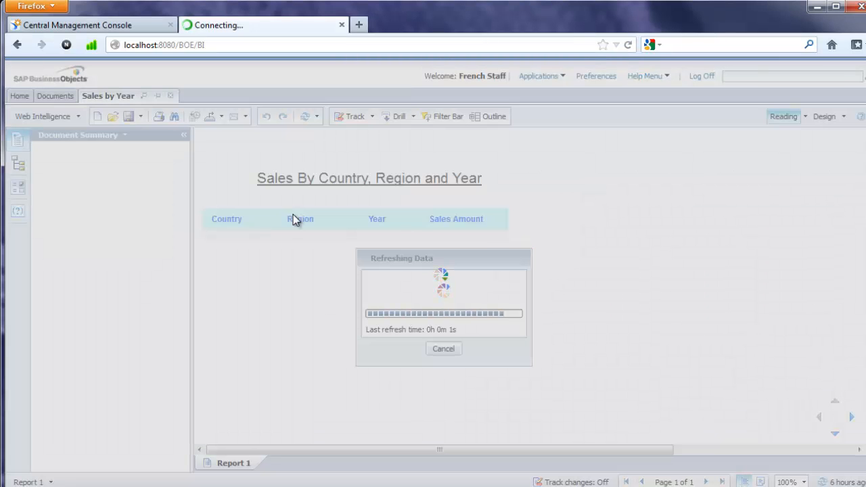
scroll(356, 288, down, 8)
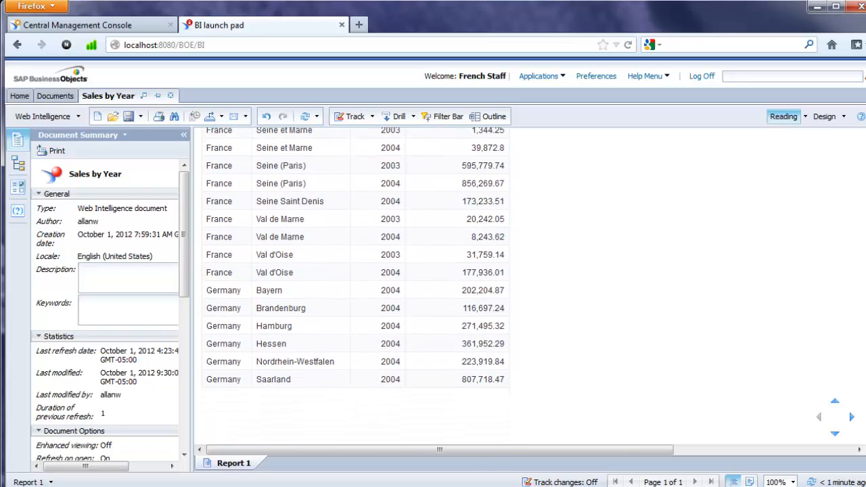
scroll(355, 288, up, 8)
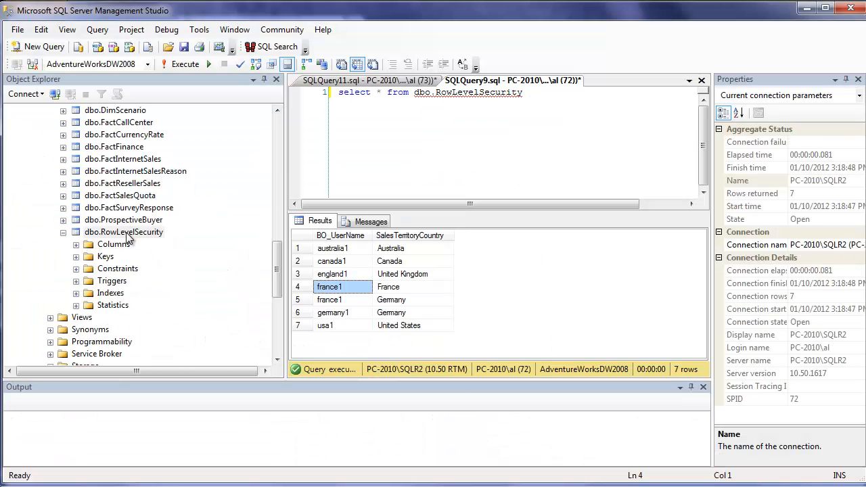
- Expand dbo.RowLevelSecurity to list its BO_UserName and SalesTerritoryCountry columns
click(126, 234)
click(200, 230)
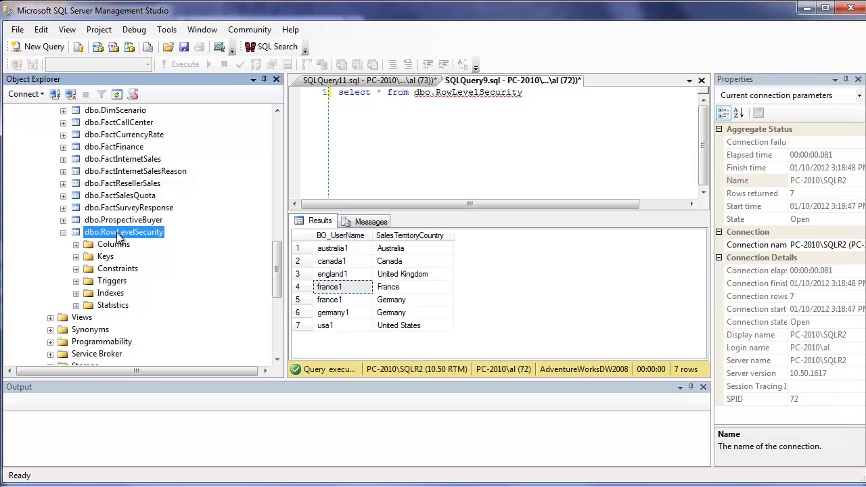
click(75, 244)
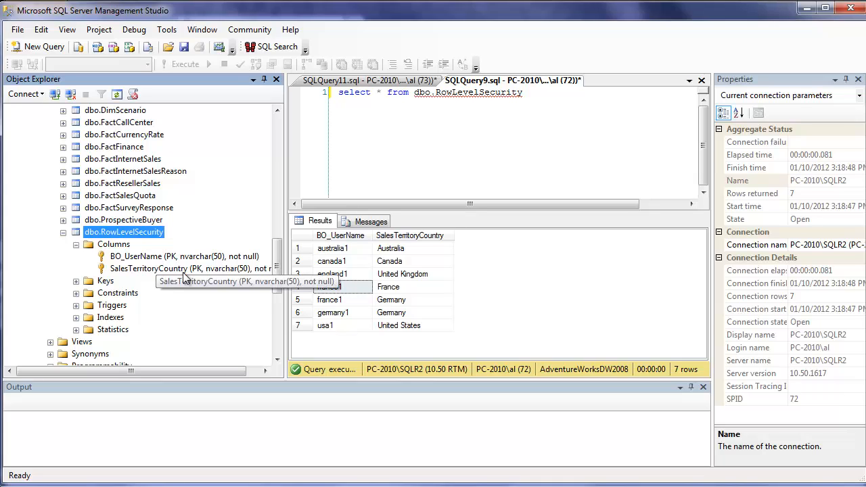
- Review the australia1 and canada1 rows, showing canada1 maps to Canada
click(354, 252)
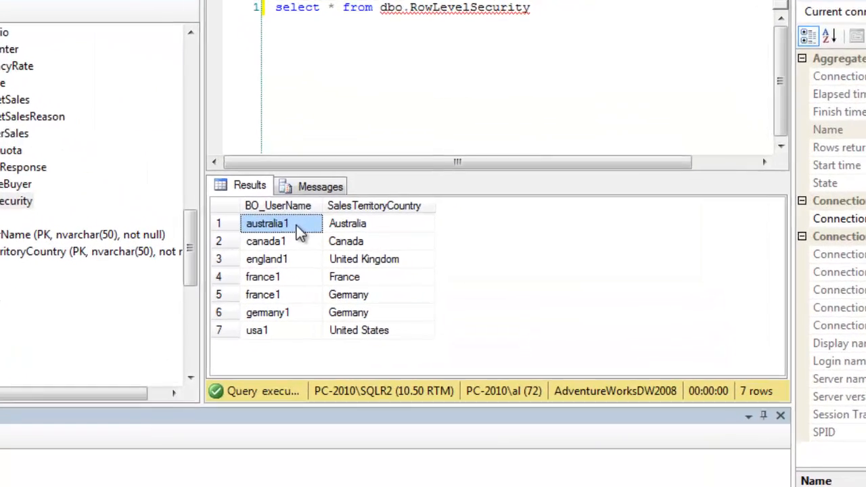
click(292, 241)
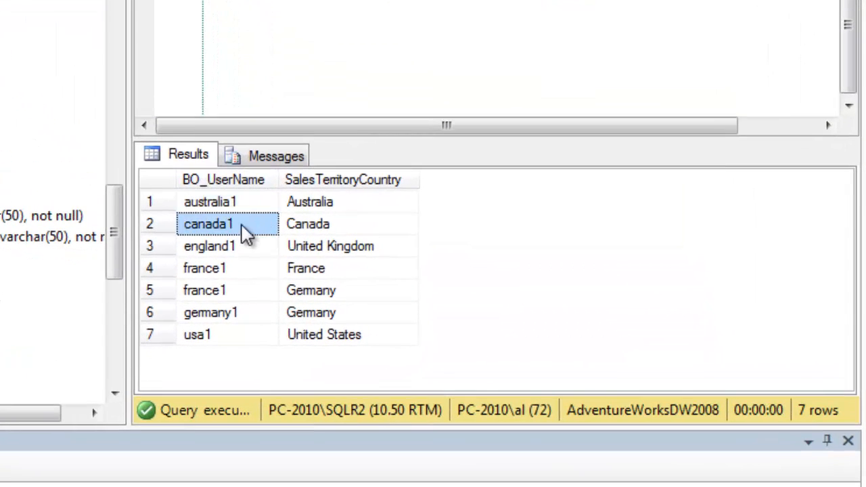
click(338, 227)
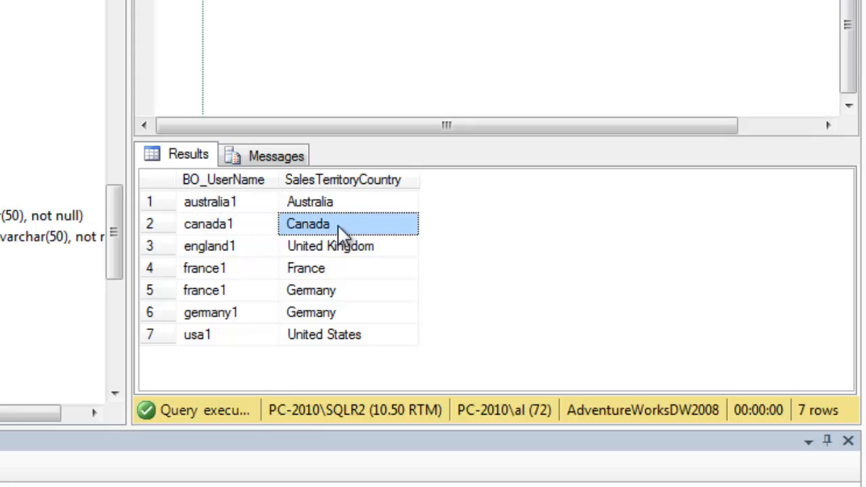
click(245, 226)
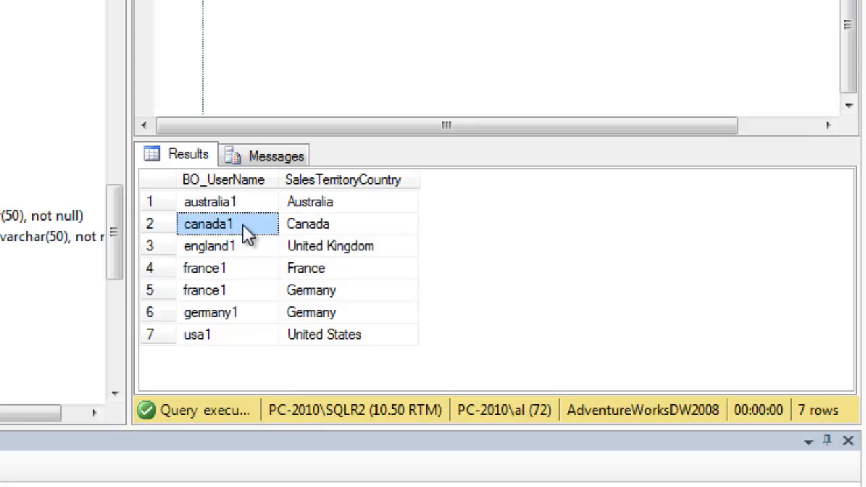
click(352, 233)
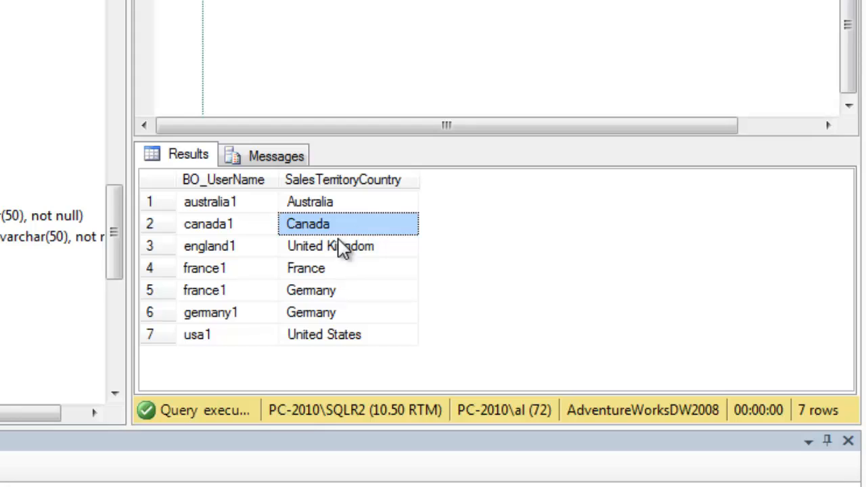
- Compare the two france1 rows, showing france1 maps to France and Germany
click(241, 272)
click(241, 298)
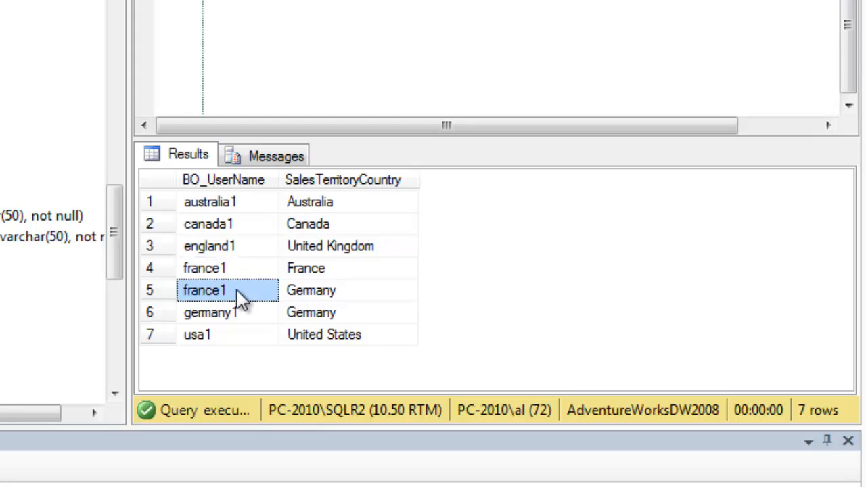
click(242, 276)
click(245, 296)
click(317, 276)
click(318, 293)
click(315, 274)
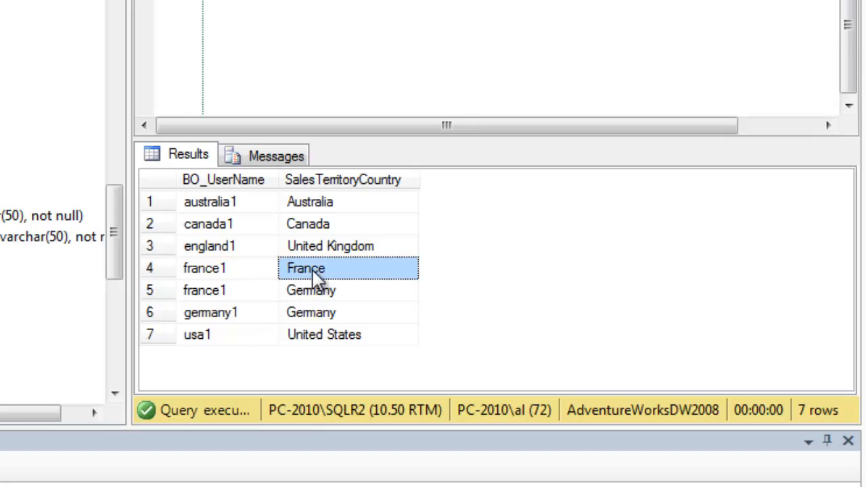
click(321, 295)
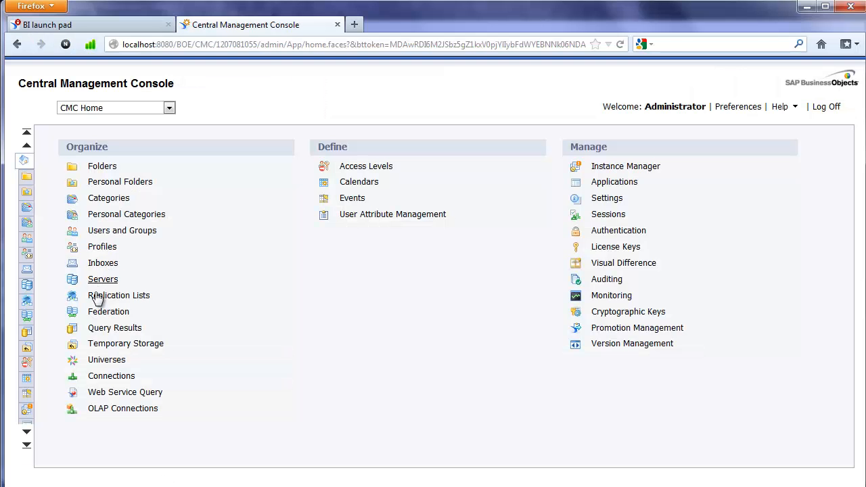
- Go to Users and Groups in the CMC and show the User List
click(169, 108)
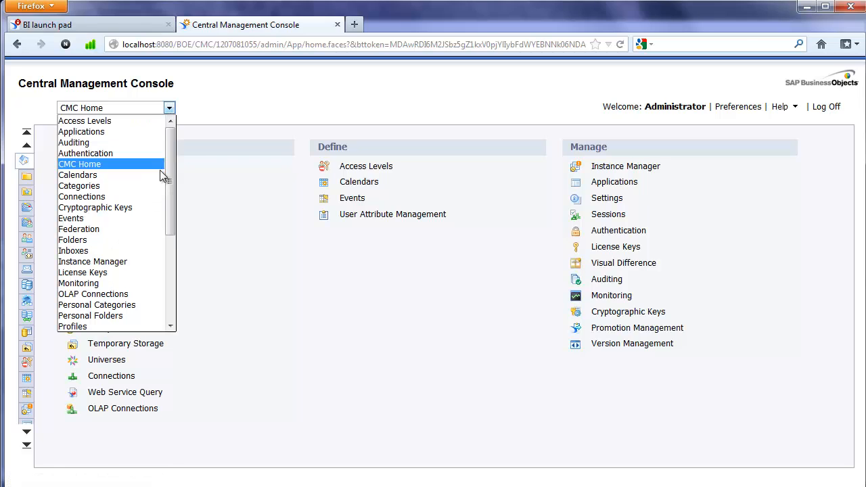
drag(171, 203, 180, 284)
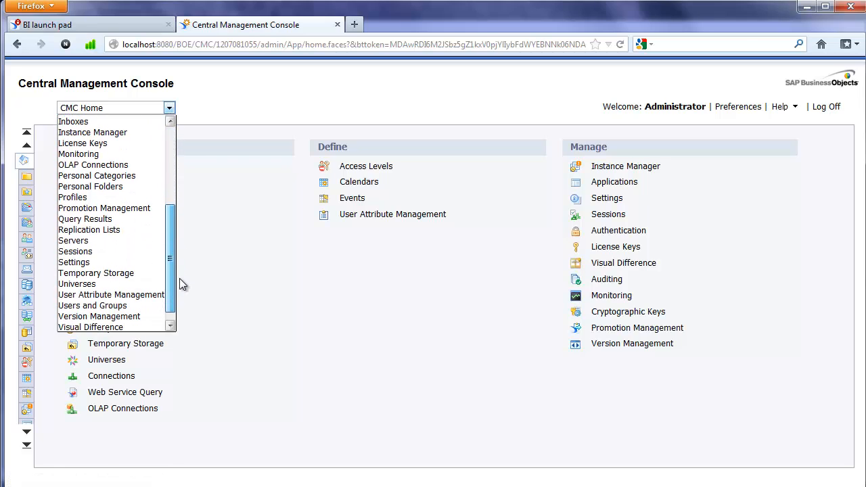
click(119, 299)
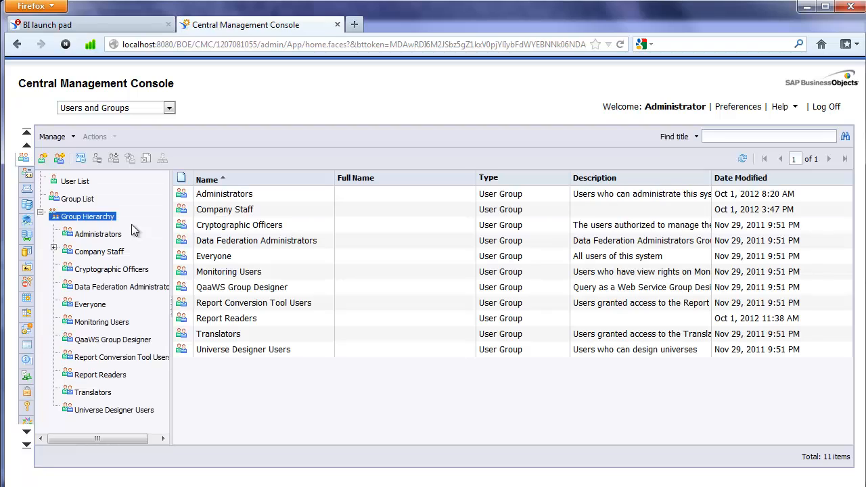
click(75, 181)
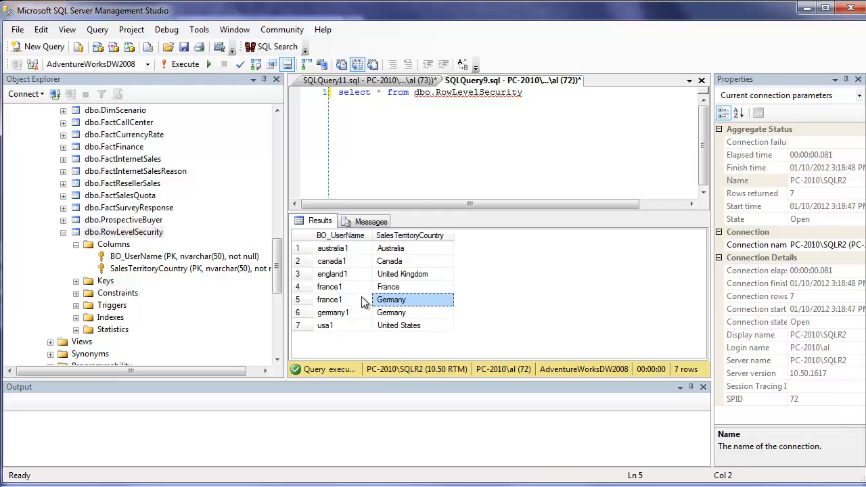
- Expand Company Staff and view the Australia and Canada groups, with canada1 in Canada
click(806, 8)
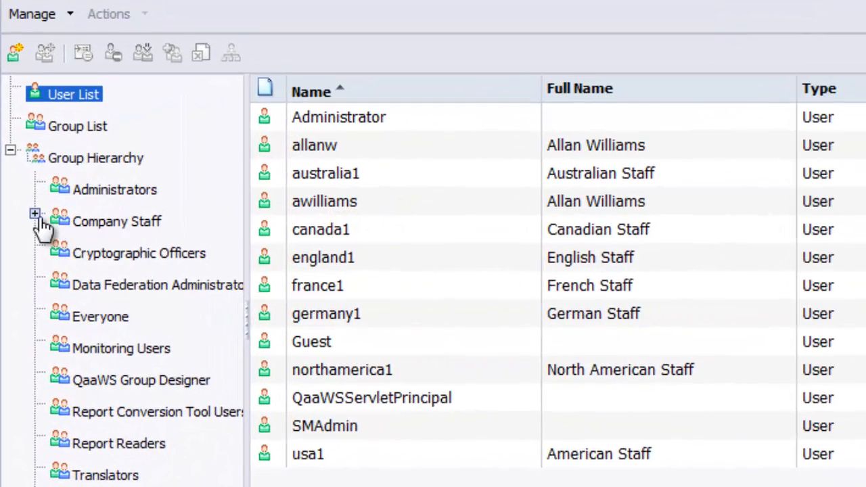
click(36, 217)
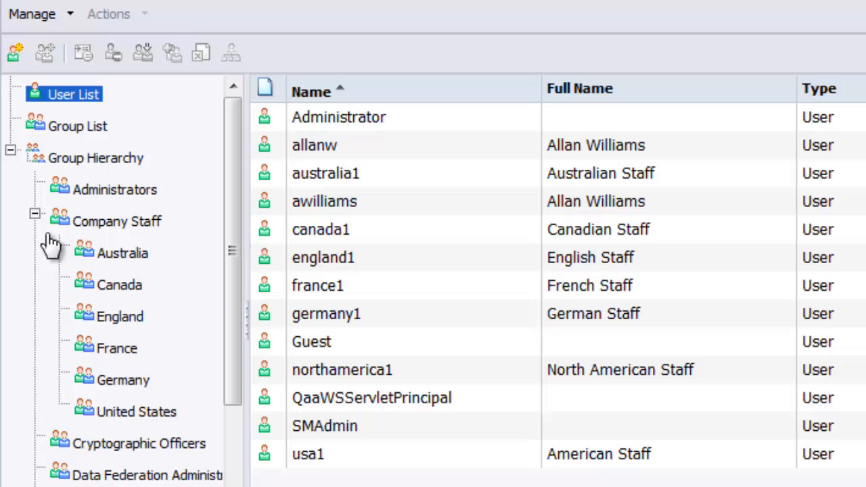
click(120, 262)
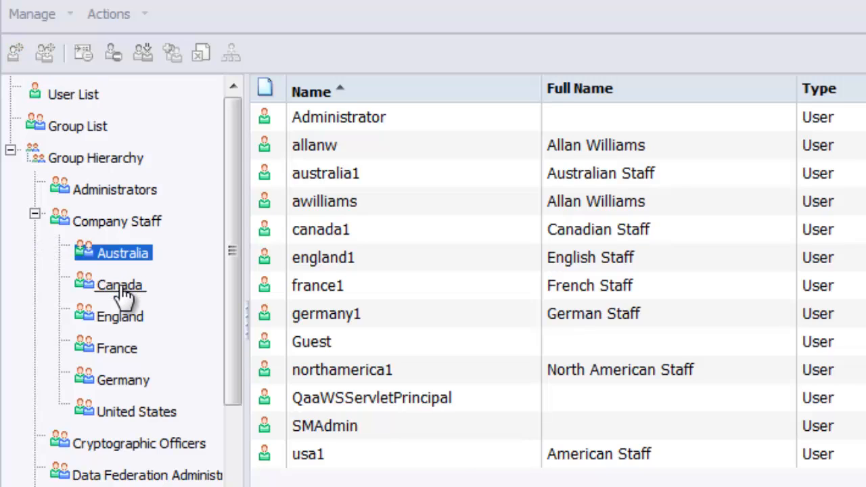
click(123, 289)
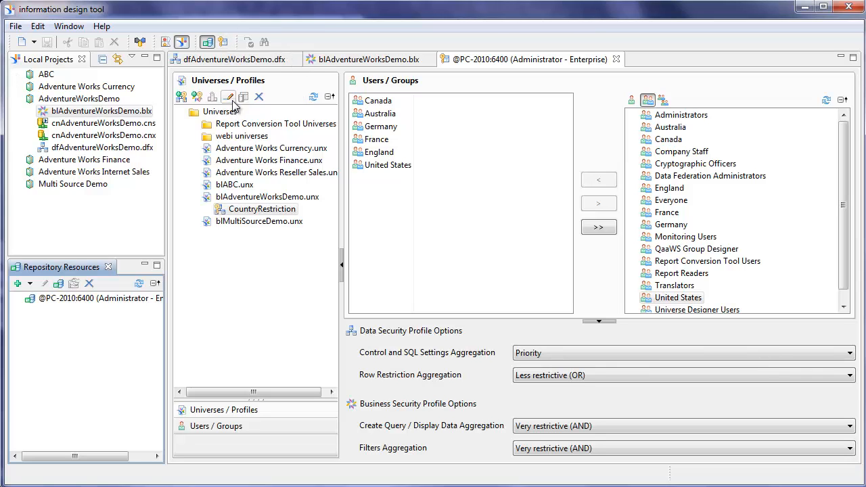
- Open the CountryRestriction profile and select its GeographySalesTerritory row restriction
click(285, 210)
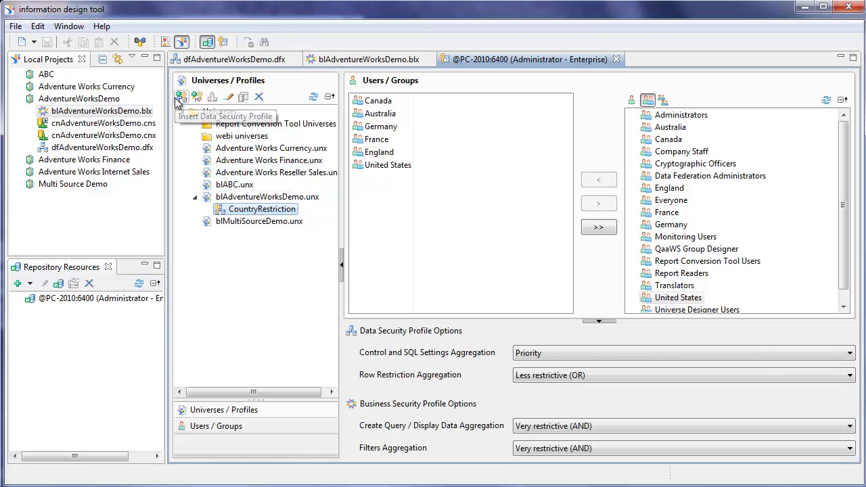
double_click(287, 211)
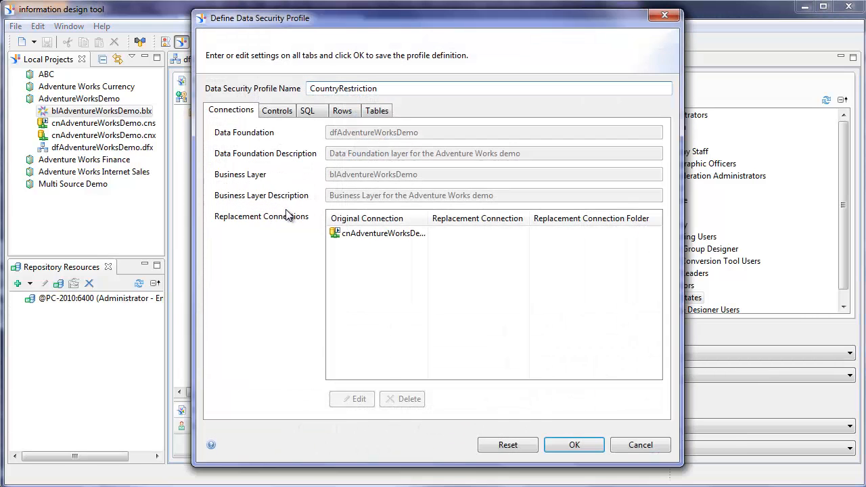
click(342, 111)
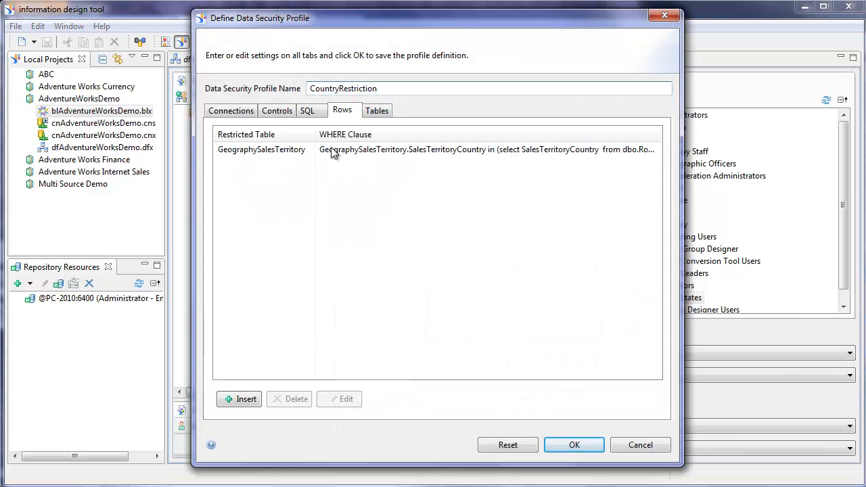
click(249, 150)
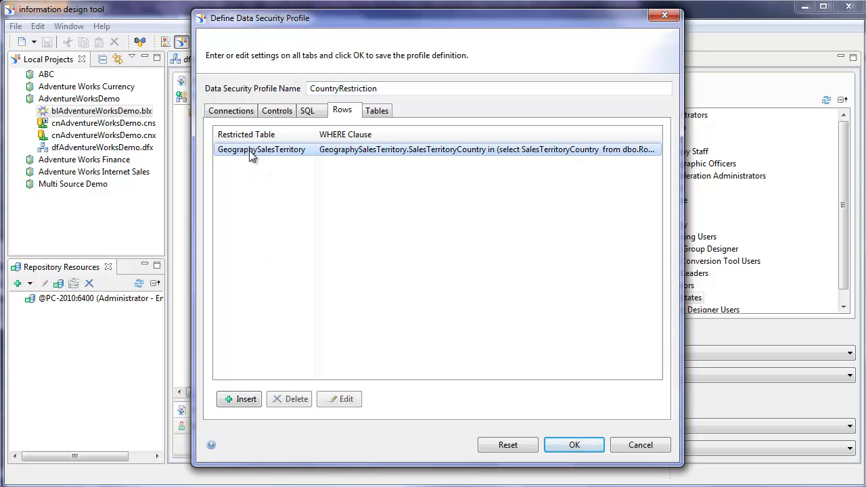
click(340, 401)
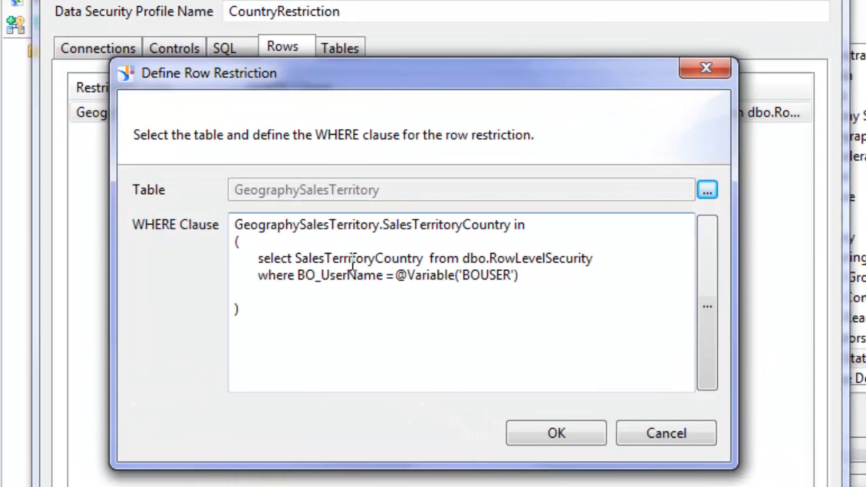
drag(297, 258, 425, 257)
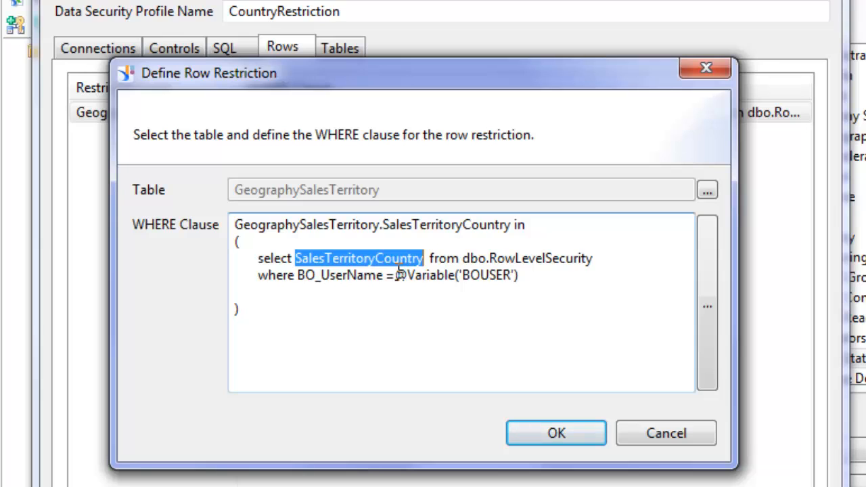
drag(397, 275, 534, 271)
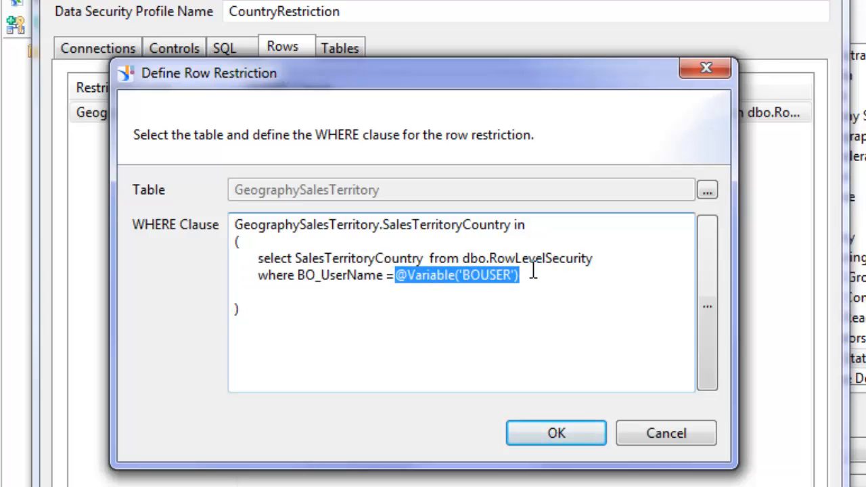
click(556, 434)
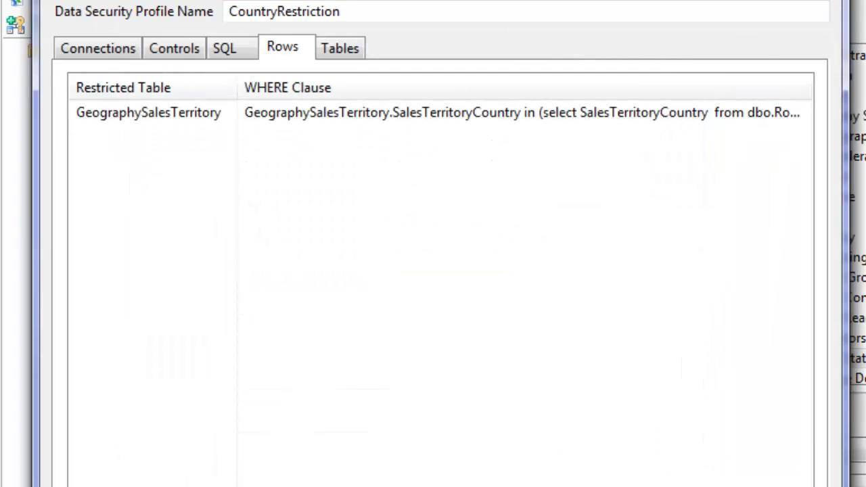